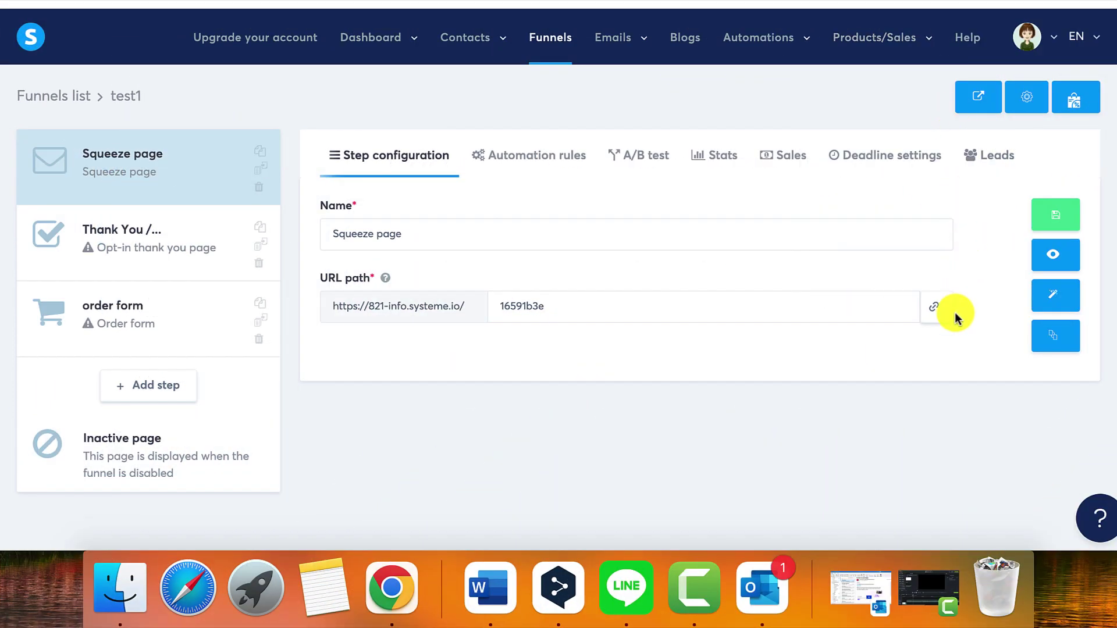
Launch the page editor on the test1 funnel's Squeeze page step
{"action": "left_click", "coordinate": [1064, 299]}
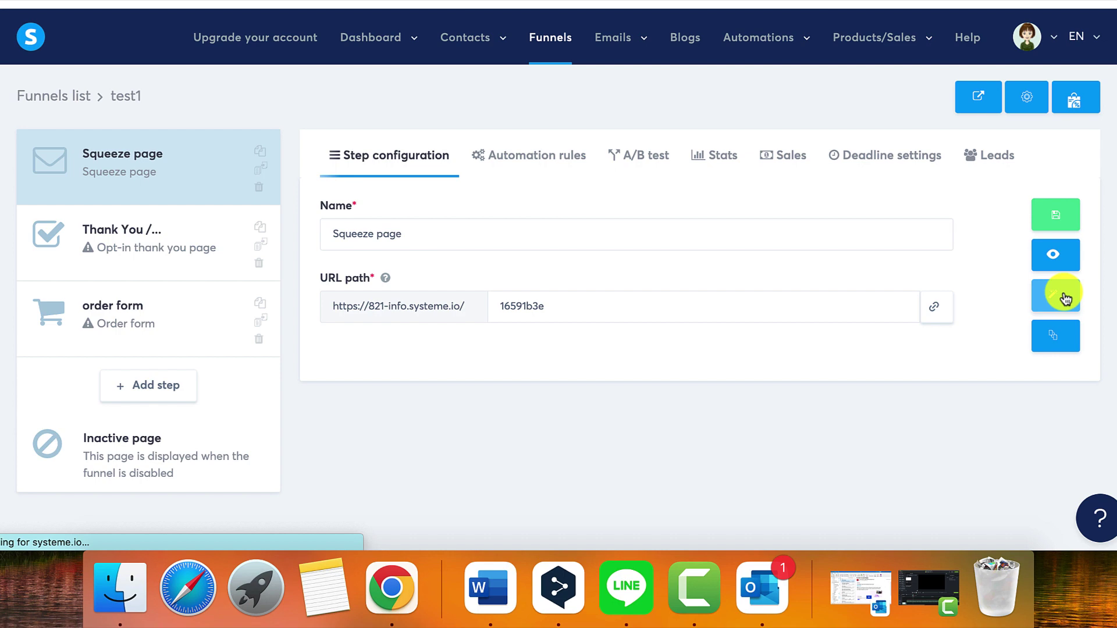
{"action": "scroll", "coordinate": [289, 181], "scroll_direction": "down", "scroll_amount": 5}
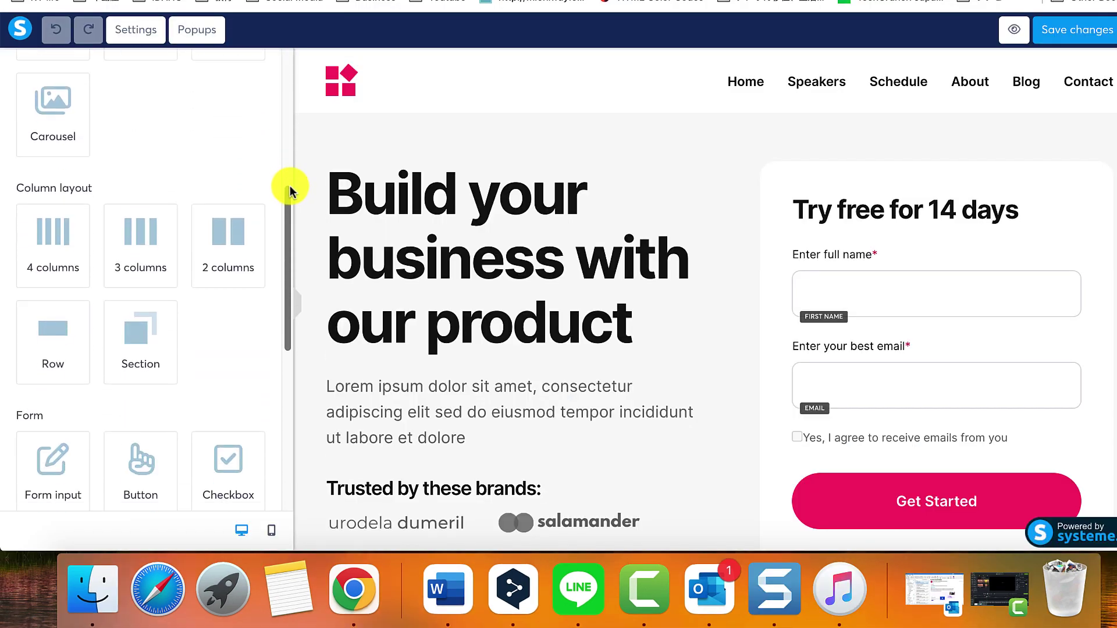
{"action": "scroll", "coordinate": [290, 192], "scroll_direction": "down", "scroll_amount": 5}
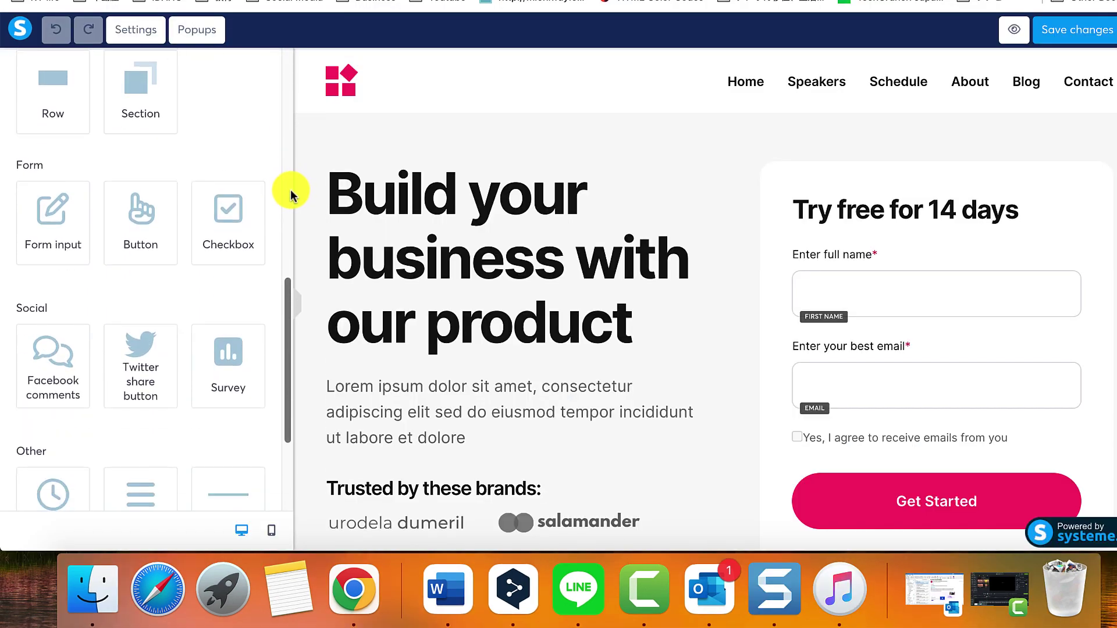
{"action": "scroll", "coordinate": [291, 192], "scroll_direction": "down", "scroll_amount": 4}
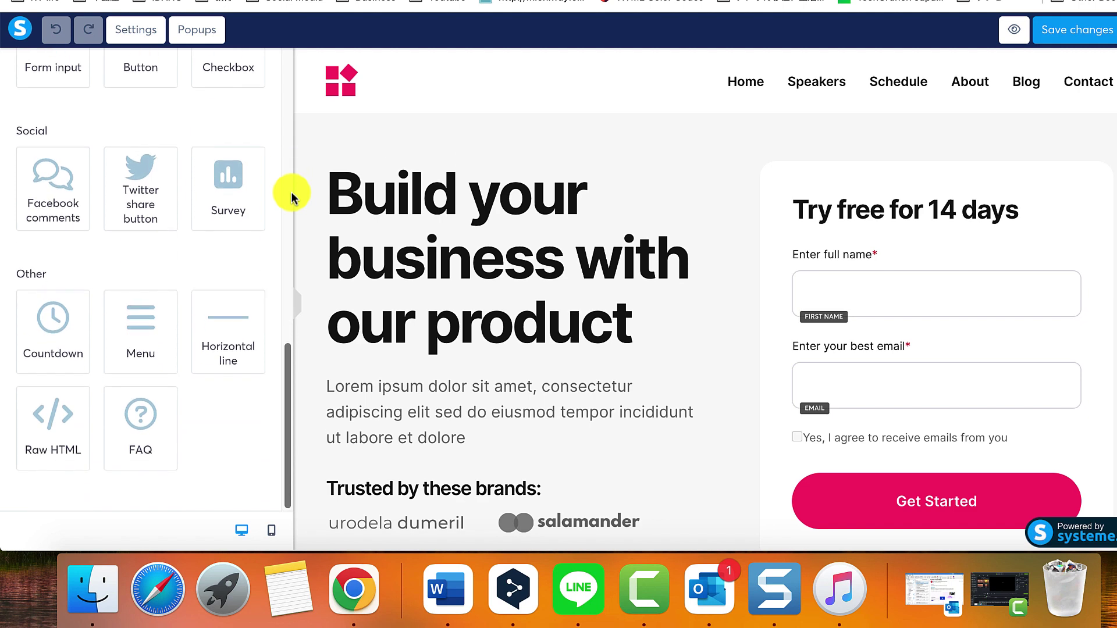
{"action": "scroll", "coordinate": [291, 195], "scroll_direction": "up", "scroll_amount": 4}
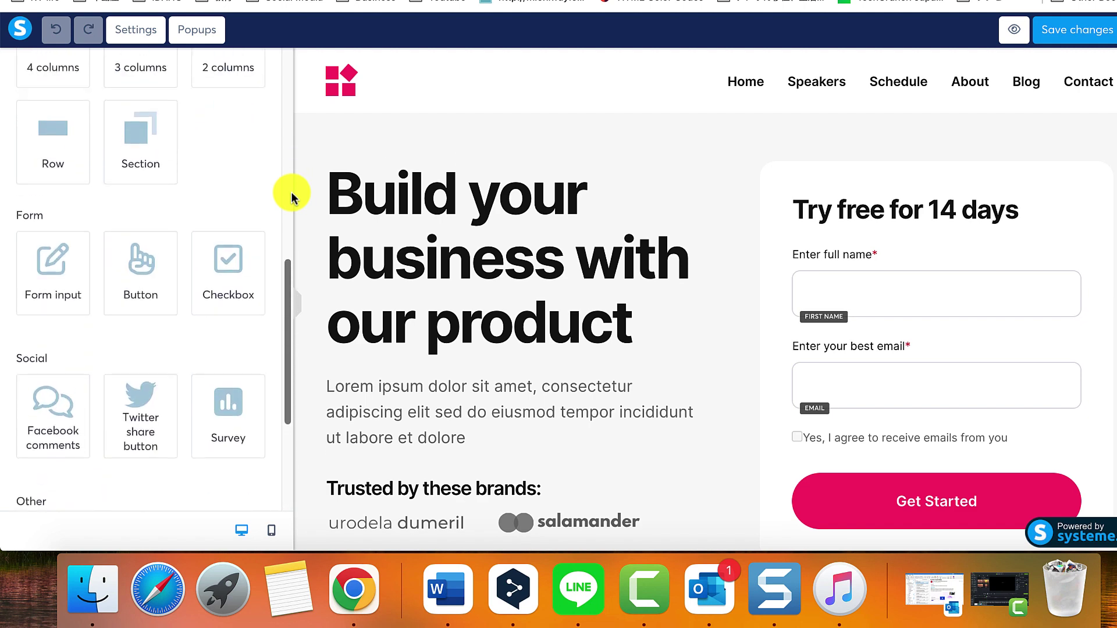
{"action": "scroll", "coordinate": [292, 194], "scroll_direction": "up", "scroll_amount": 6}
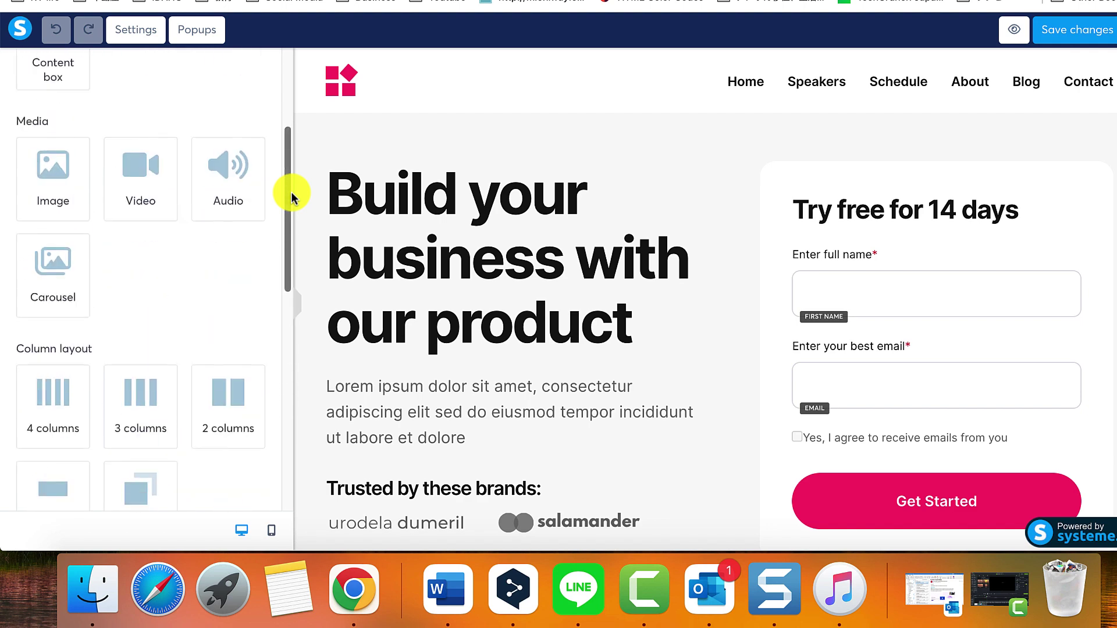
{"action": "scroll", "coordinate": [291, 195], "scroll_direction": "up", "scroll_amount": 4}
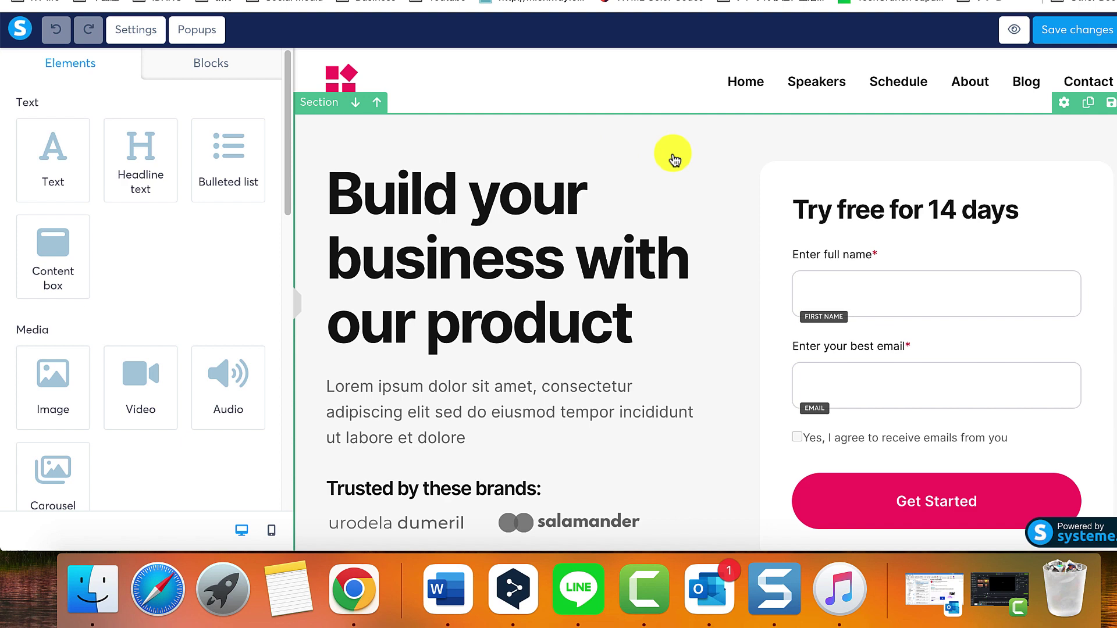
{"action": "scroll", "coordinate": [681, 187], "scroll_direction": "down", "scroll_amount": 3}
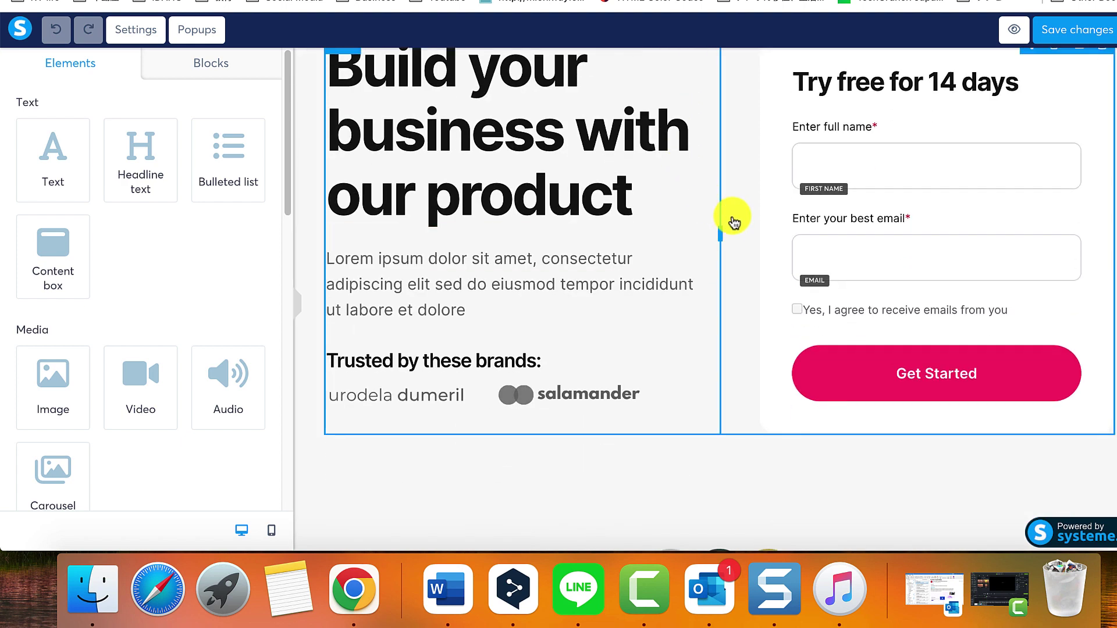
{"action": "scroll", "coordinate": [734, 222], "scroll_direction": "down", "scroll_amount": 6}
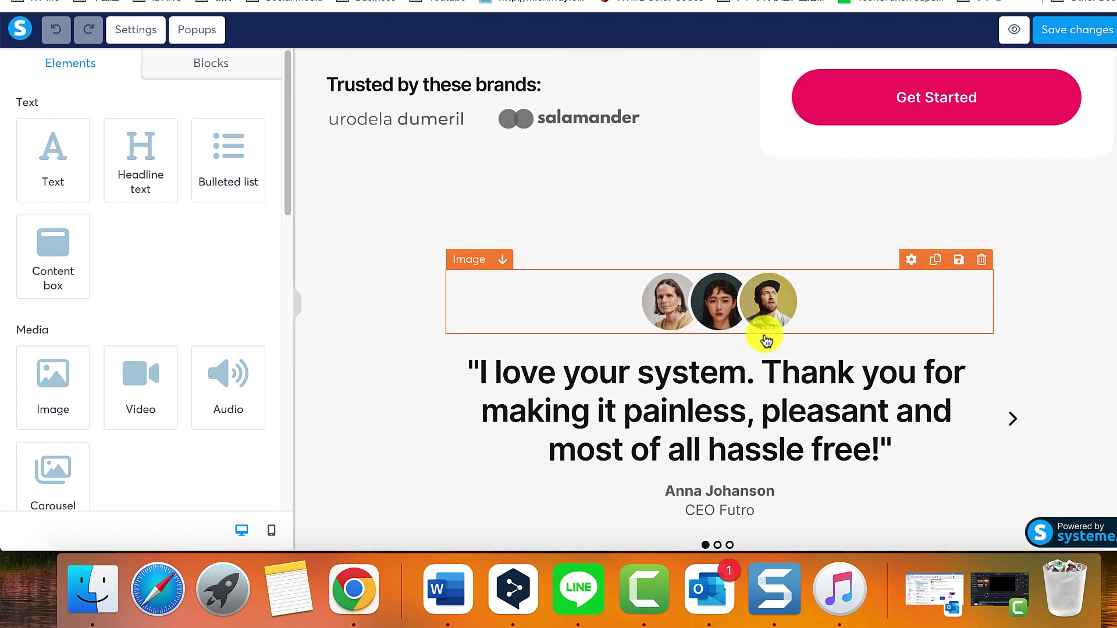
{"action": "scroll", "coordinate": [767, 340], "scroll_direction": "down", "scroll_amount": 9}
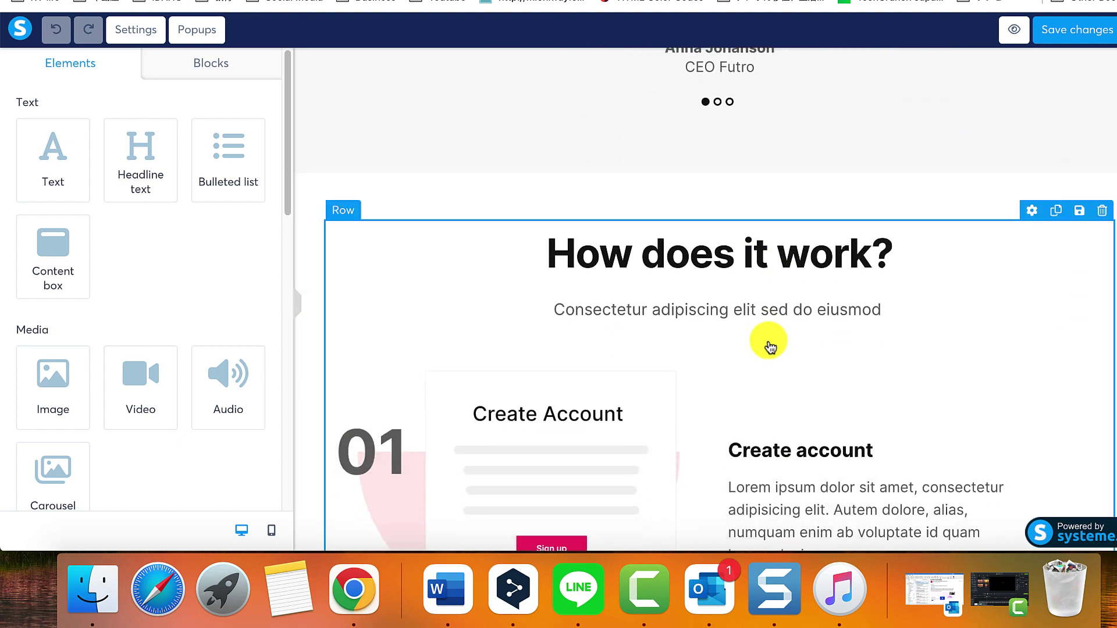
{"action": "scroll", "coordinate": [770, 347], "scroll_direction": "down", "scroll_amount": 3}
{"action": "scroll", "coordinate": [770, 347], "scroll_direction": "down", "scroll_amount": 4}
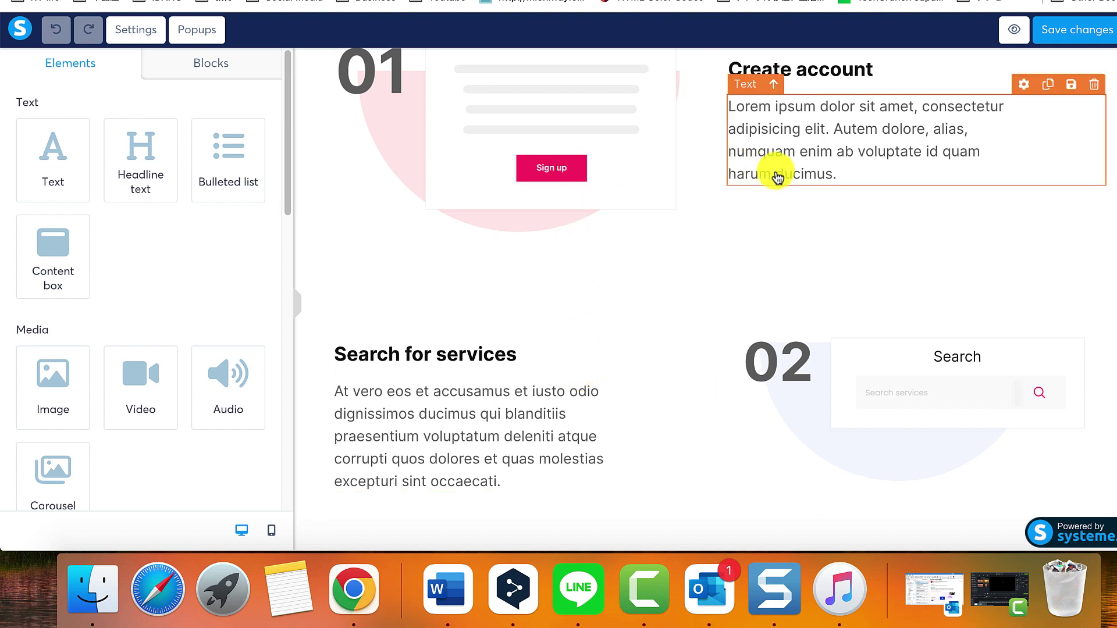
{"action": "scroll", "coordinate": [511, 326], "scroll_direction": "up", "scroll_amount": 15}
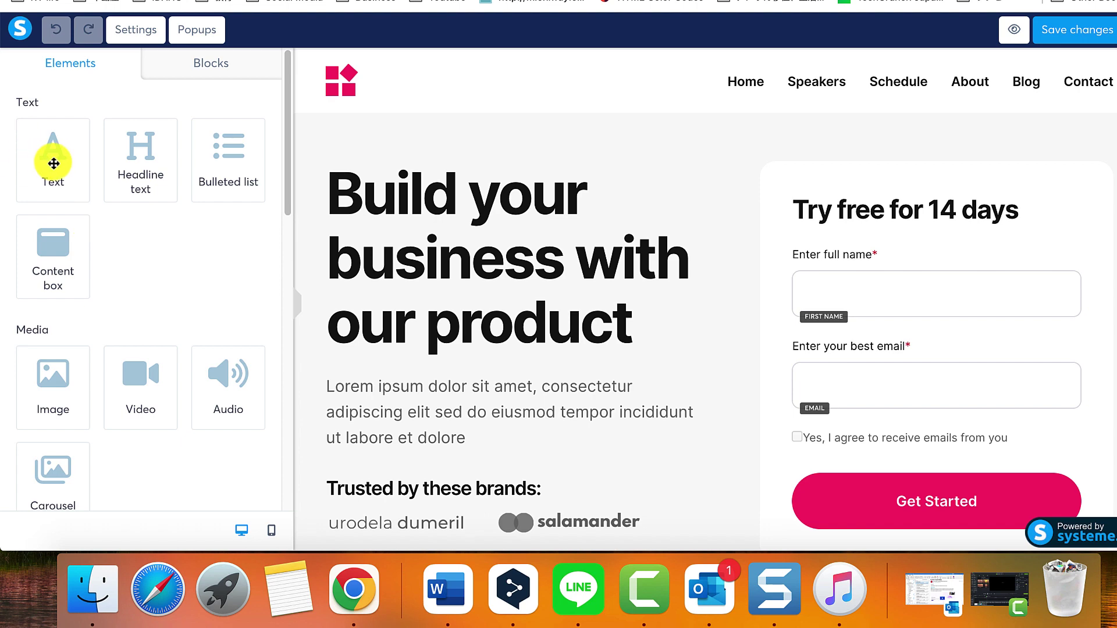
Drop a Text element in its own section above the 'Build your business' hero
{"action": "left_click_drag", "start_coordinate": [54, 163], "coordinate": [694, 162]}
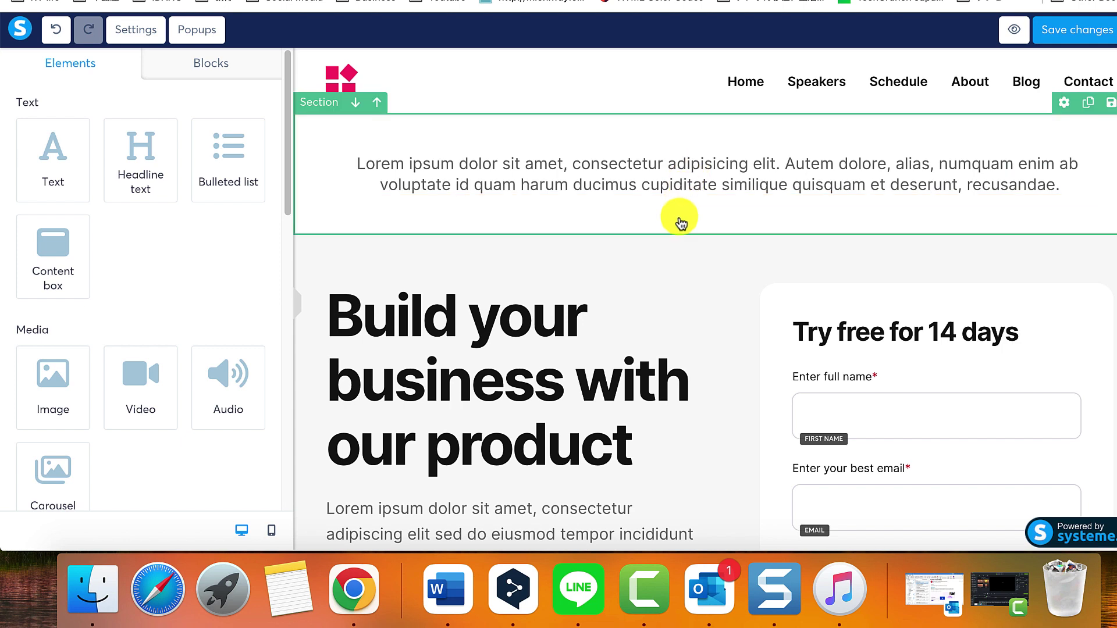
{"action": "left_click", "coordinate": [662, 167]}
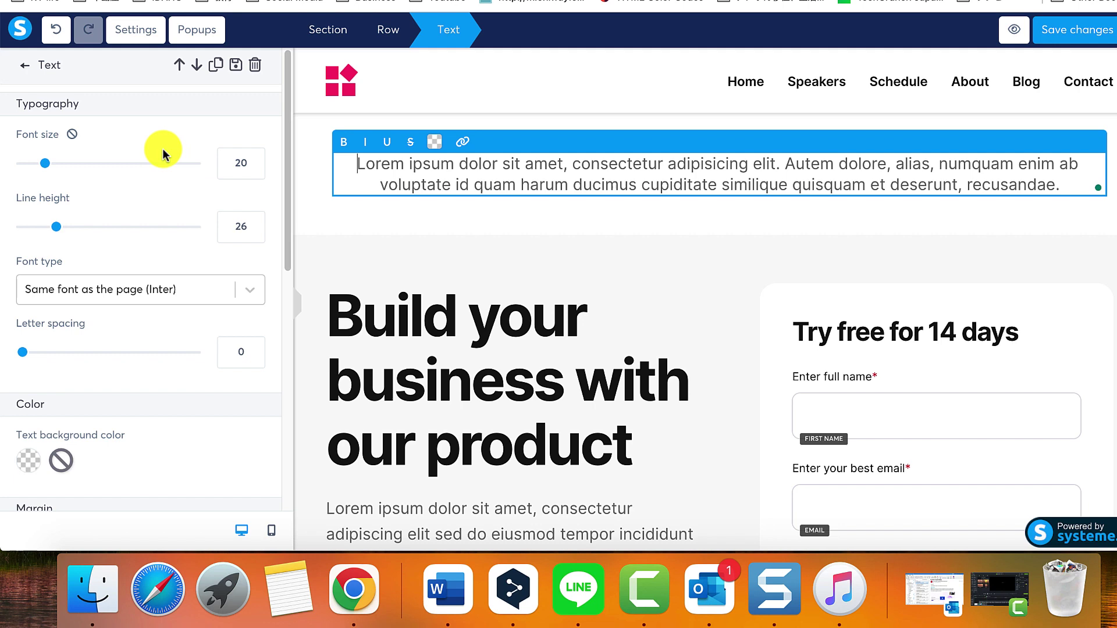
{"action": "scroll", "coordinate": [163, 154], "scroll_direction": "down", "scroll_amount": 1}
{"action": "scroll", "coordinate": [169, 220], "scroll_direction": "down", "scroll_amount": 5}
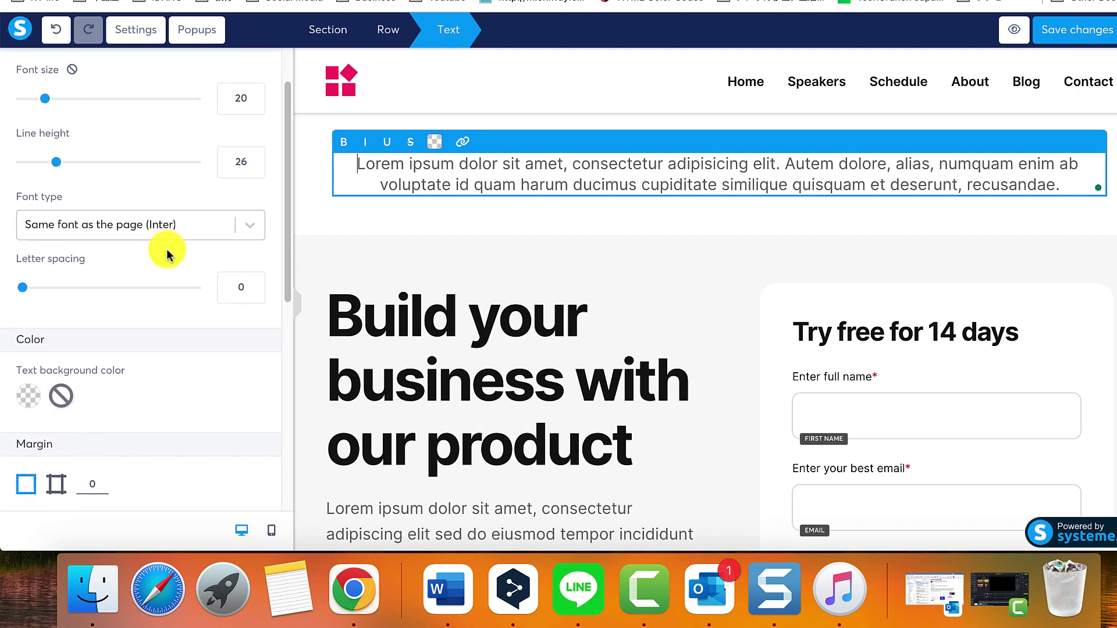
{"action": "scroll", "coordinate": [169, 306], "scroll_direction": "down", "scroll_amount": 10}
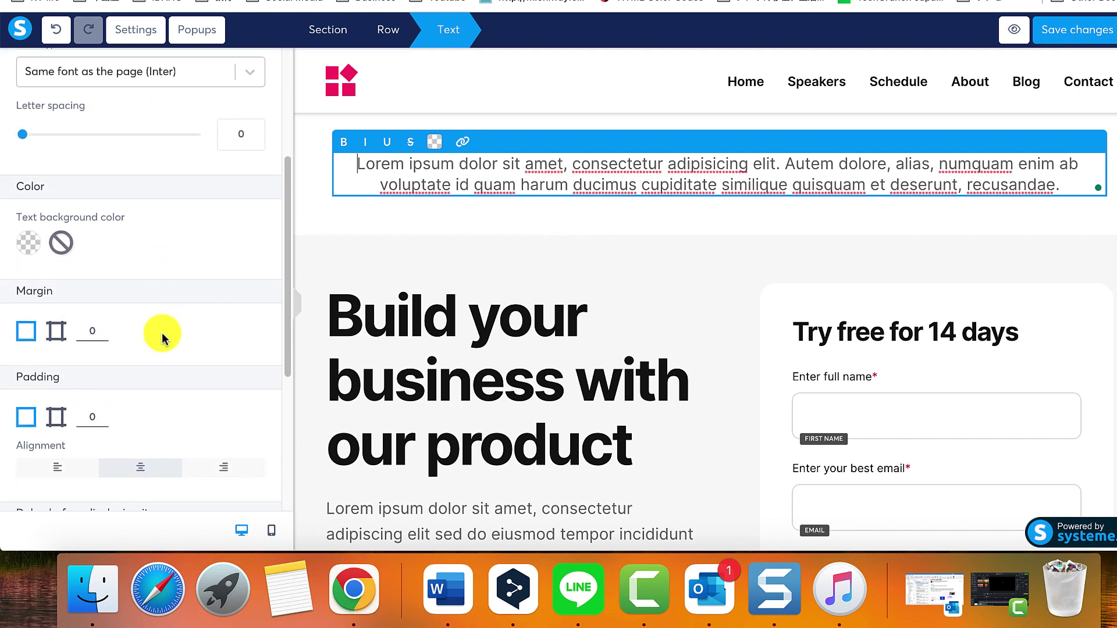
{"action": "scroll", "coordinate": [163, 341], "scroll_direction": "down", "scroll_amount": 8}
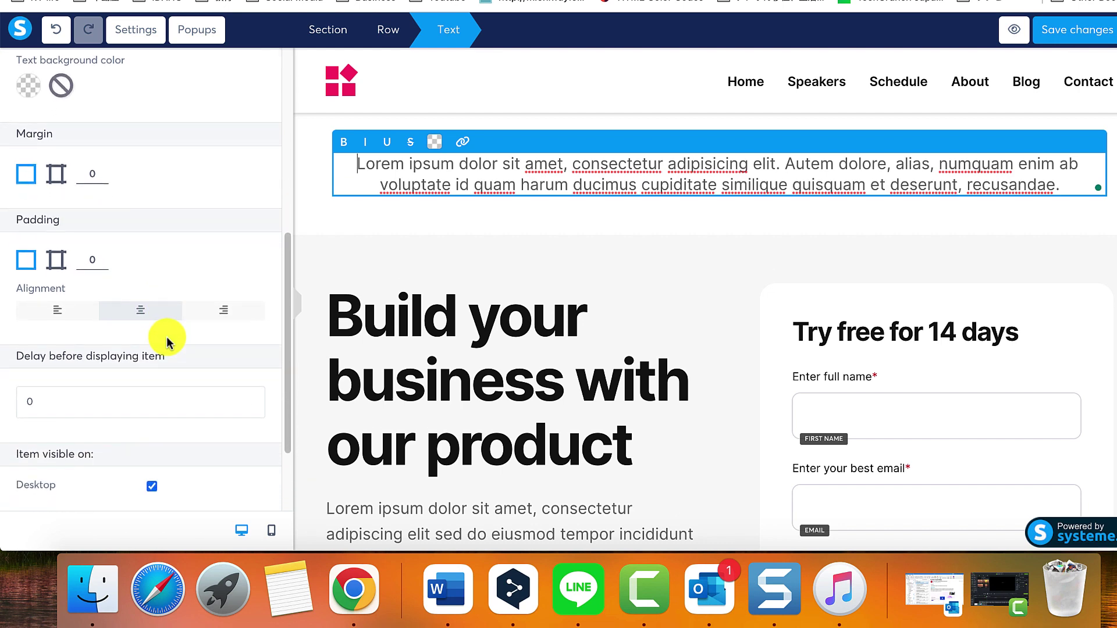
{"action": "scroll", "coordinate": [169, 343], "scroll_direction": "down", "scroll_amount": 2}
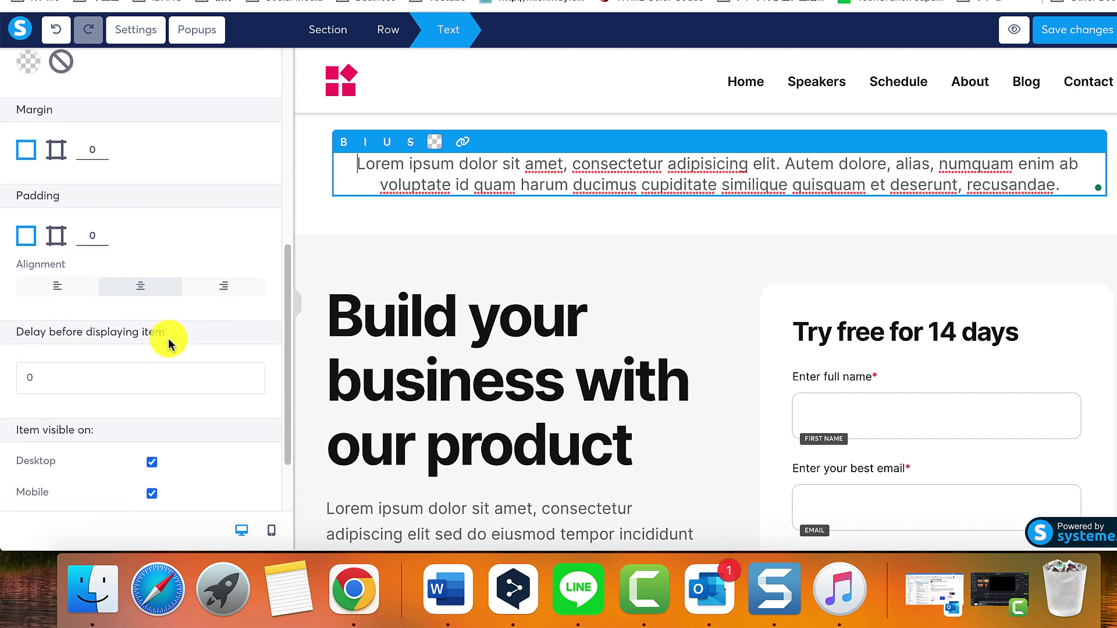
{"action": "scroll", "coordinate": [168, 342], "scroll_direction": "down", "scroll_amount": 5}
{"action": "scroll", "coordinate": [168, 342], "scroll_direction": "up", "scroll_amount": 6}
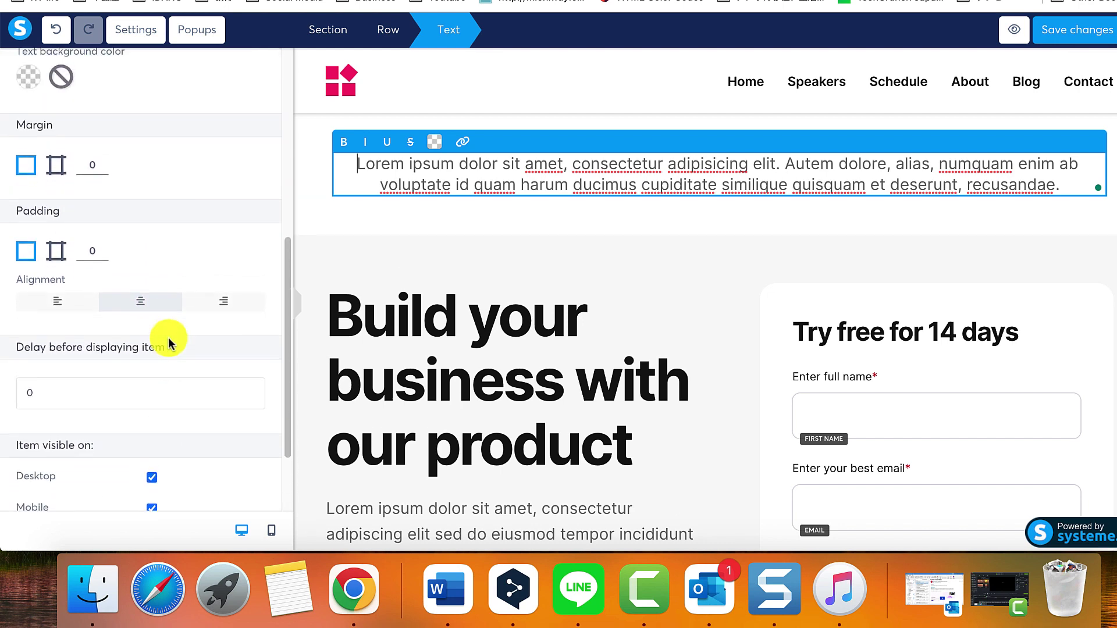
{"action": "scroll", "coordinate": [168, 343], "scroll_direction": "up", "scroll_amount": 13}
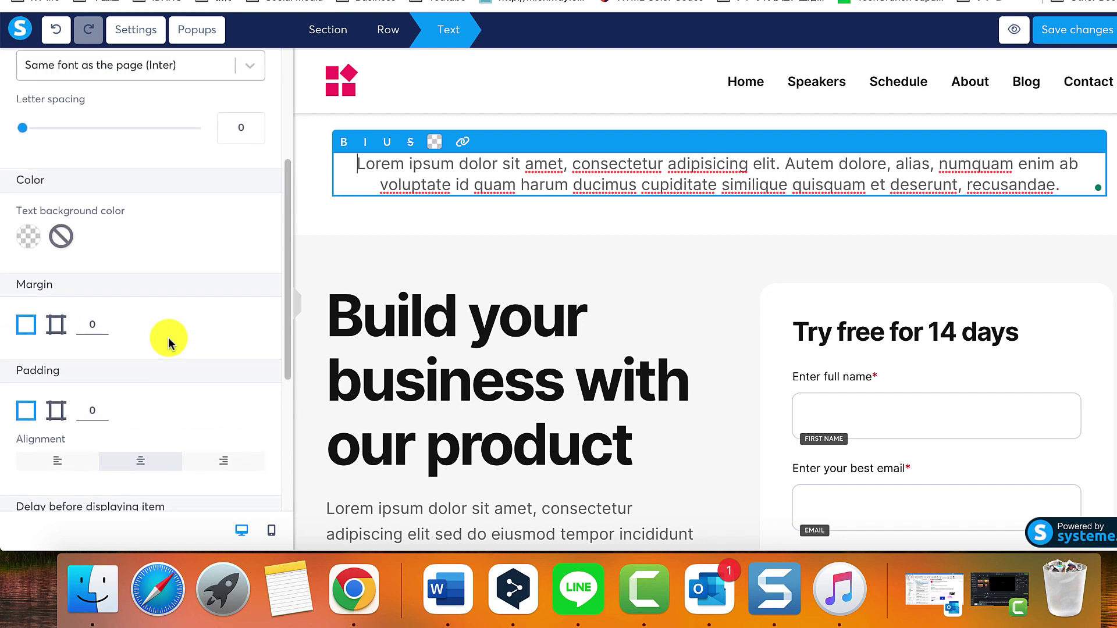
{"action": "scroll", "coordinate": [168, 344], "scroll_direction": "up", "scroll_amount": 9}
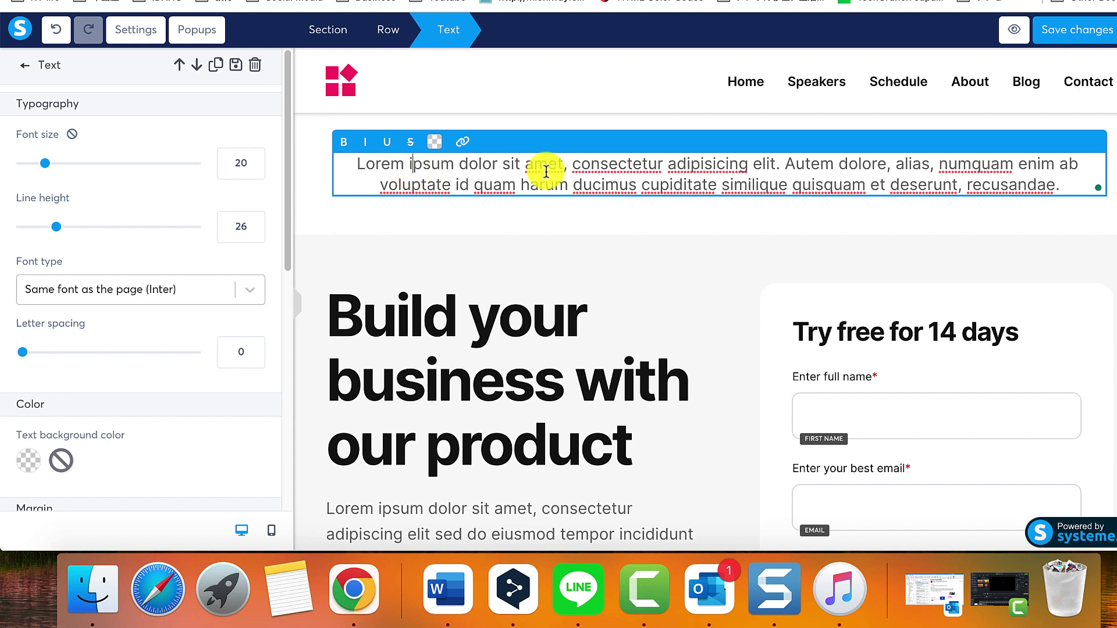
{"action": "left_click", "coordinate": [22, 66]}
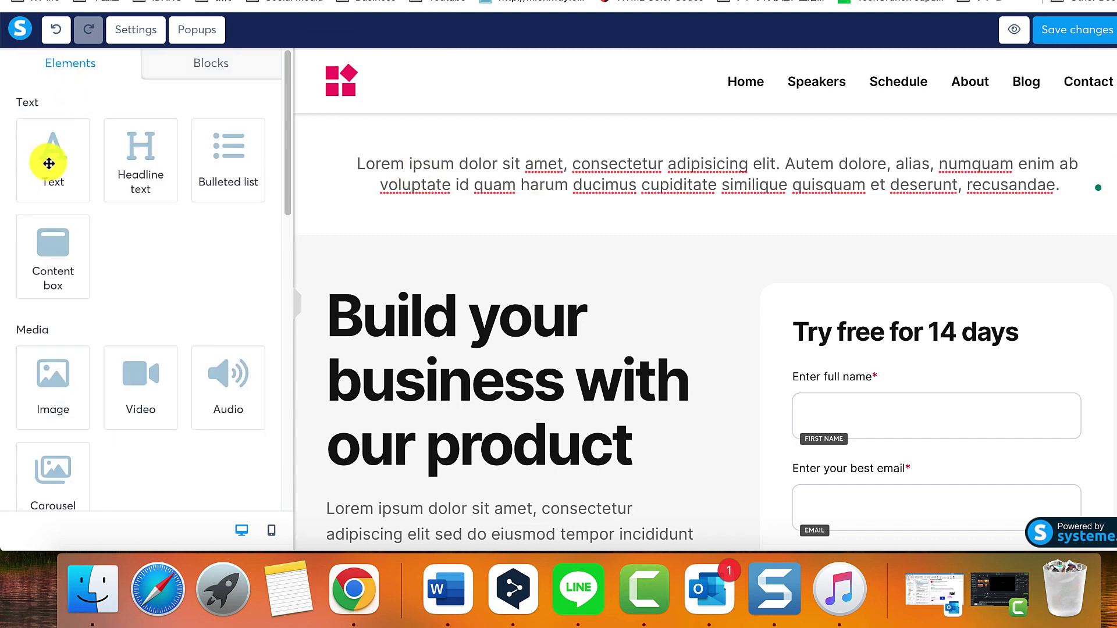
Add a second Text paragraph below the first and type 'type here.' at its start
{"action": "left_click_drag", "start_coordinate": [51, 163], "coordinate": [565, 246]}
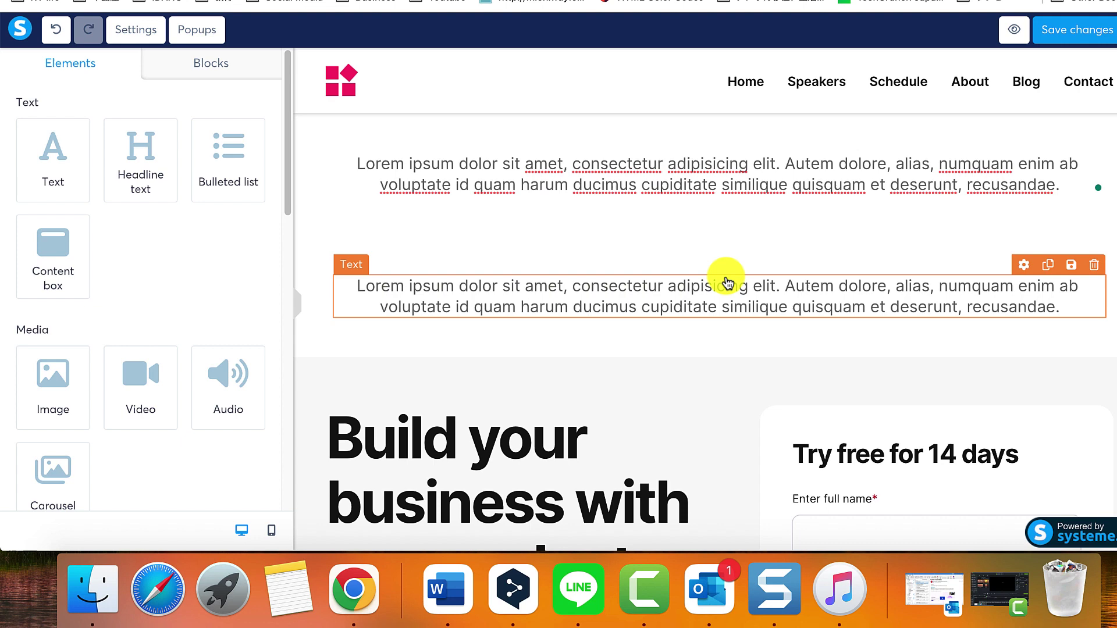
{"action": "left_click", "coordinate": [516, 284]}
{"action": "type", "text": "type here"}
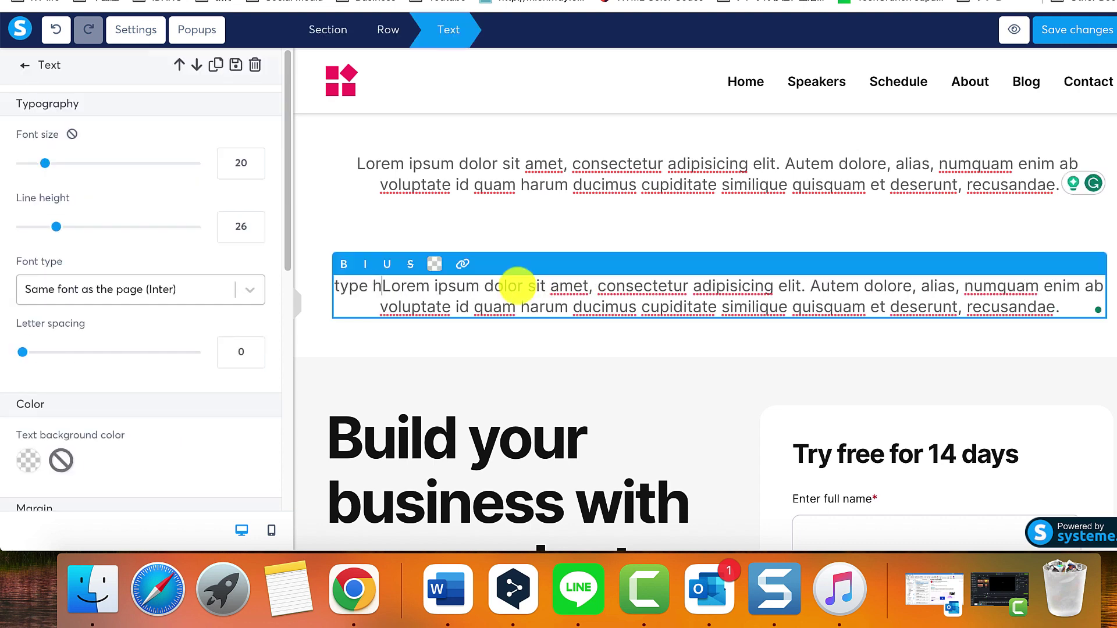
{"action": "type", "text": "."}
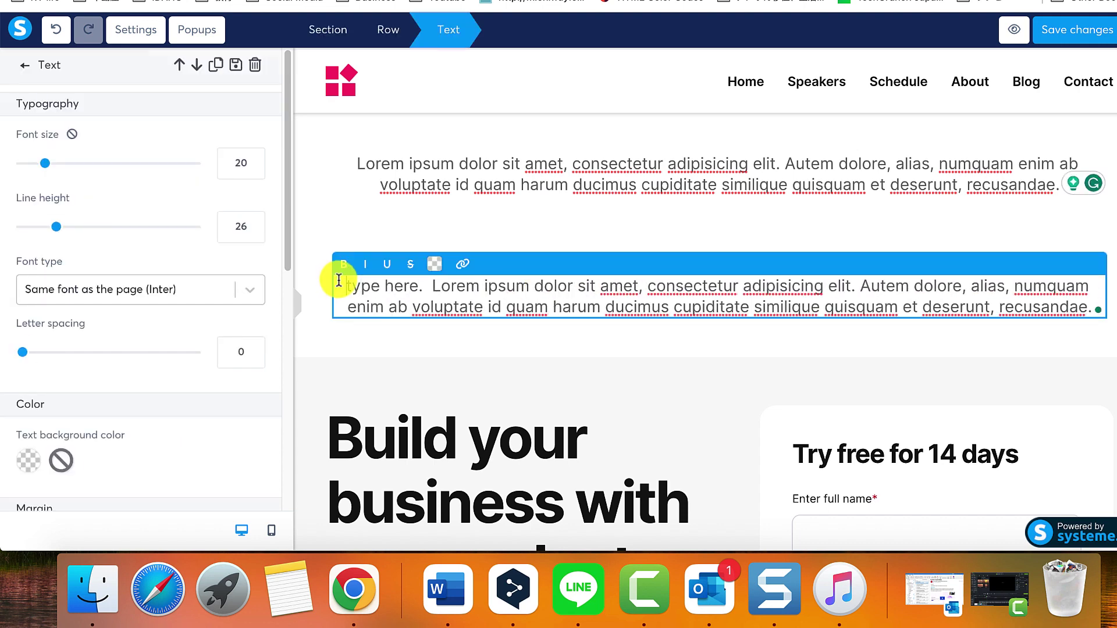
Colour the words 'type here.' red (D0021B) in the second paragraph
{"action": "left_click_drag", "start_coordinate": [339, 280], "coordinate": [433, 281]}
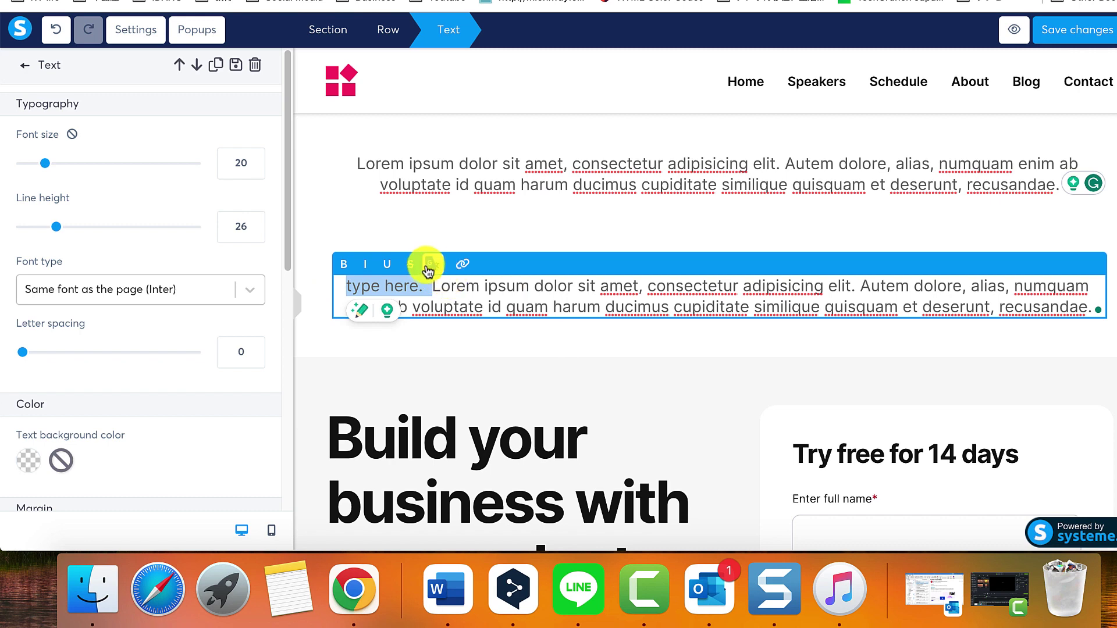
{"action": "left_click", "coordinate": [448, 285]}
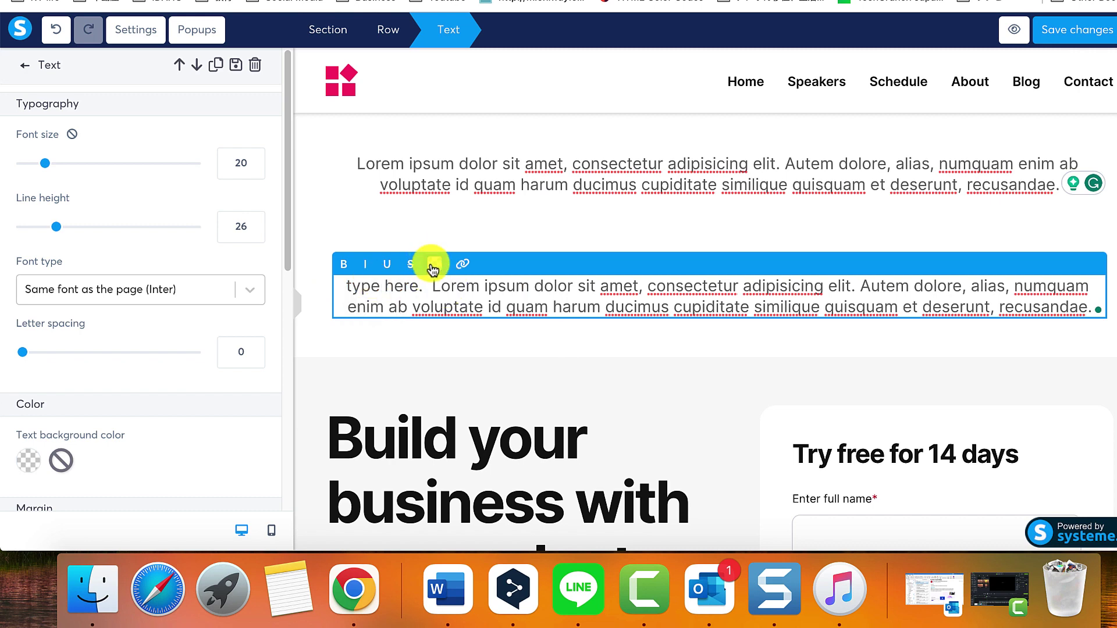
{"action": "left_click_drag", "start_coordinate": [425, 285], "coordinate": [336, 279]}
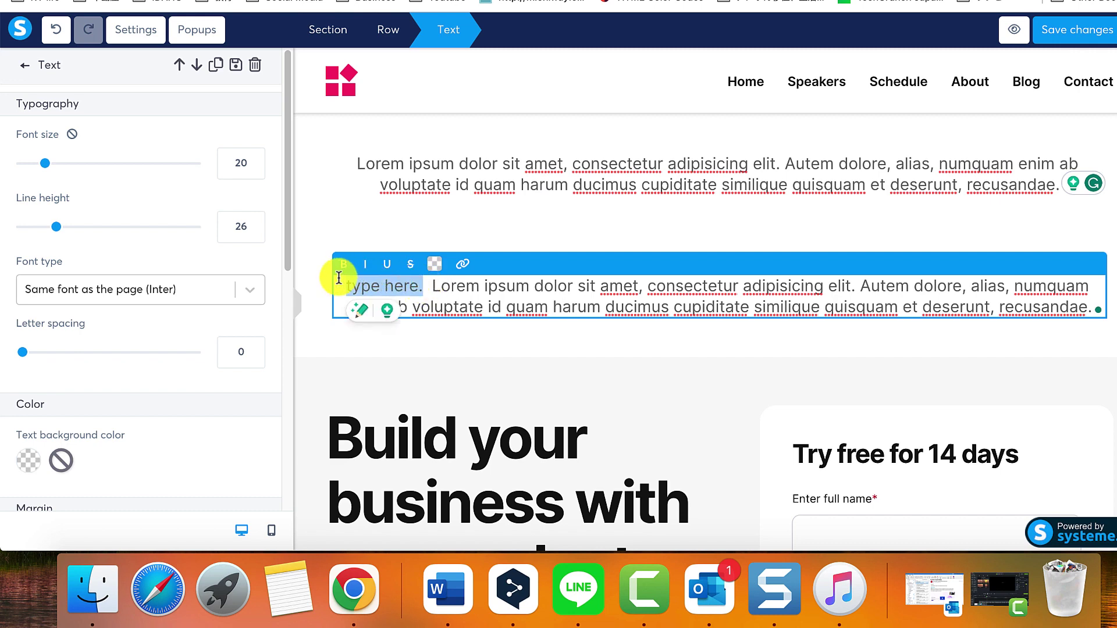
{"action": "left_click", "coordinate": [435, 266]}
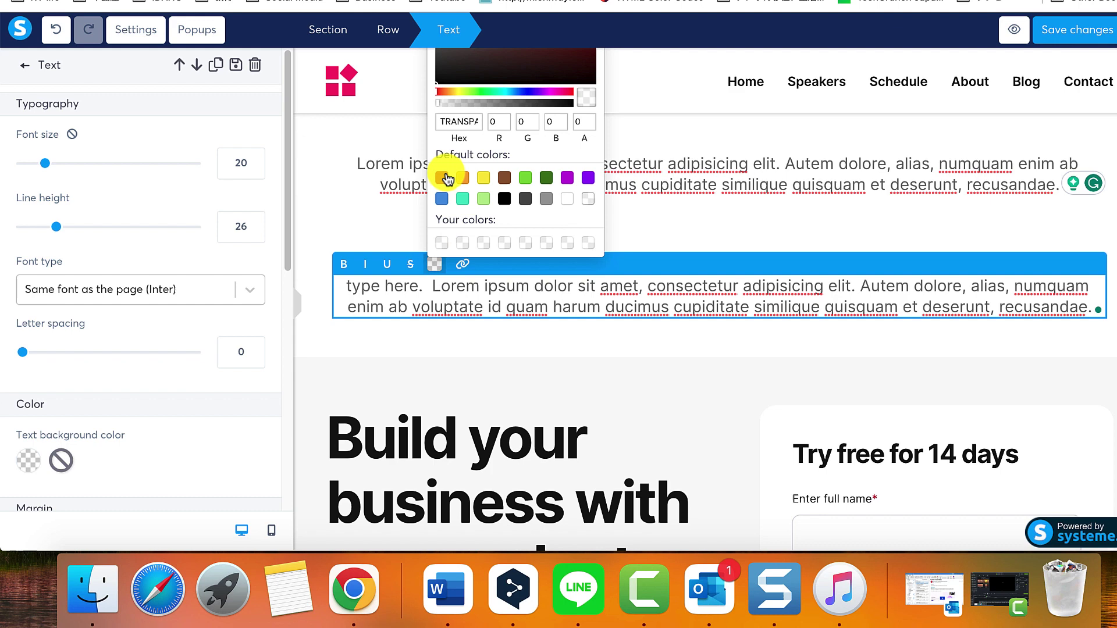
{"action": "left_click", "coordinate": [442, 178]}
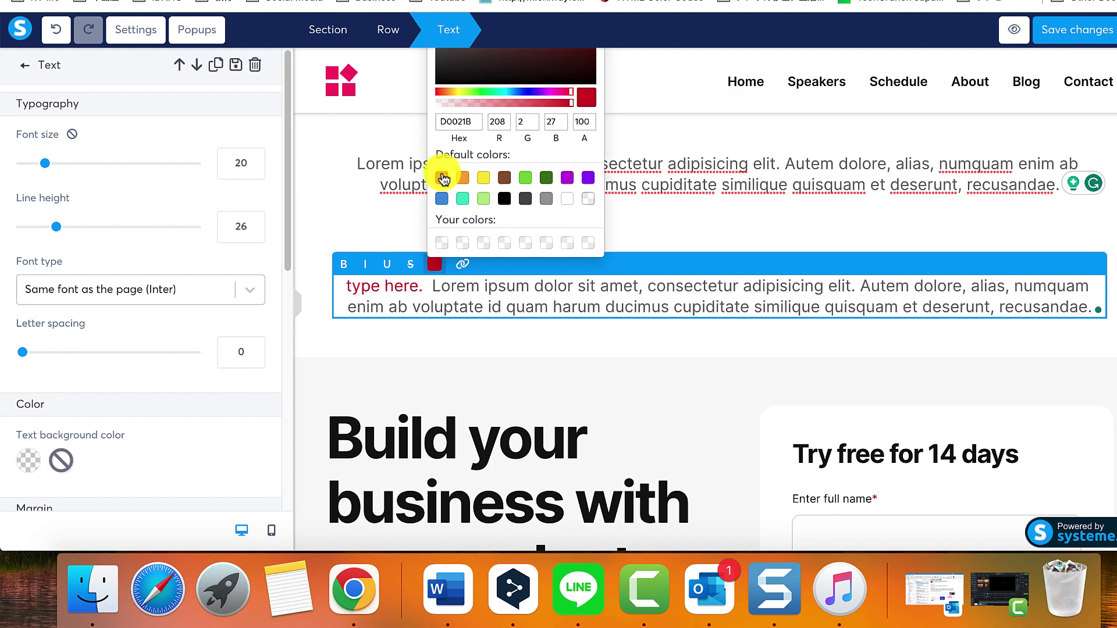
{"action": "left_click", "coordinate": [346, 263]}
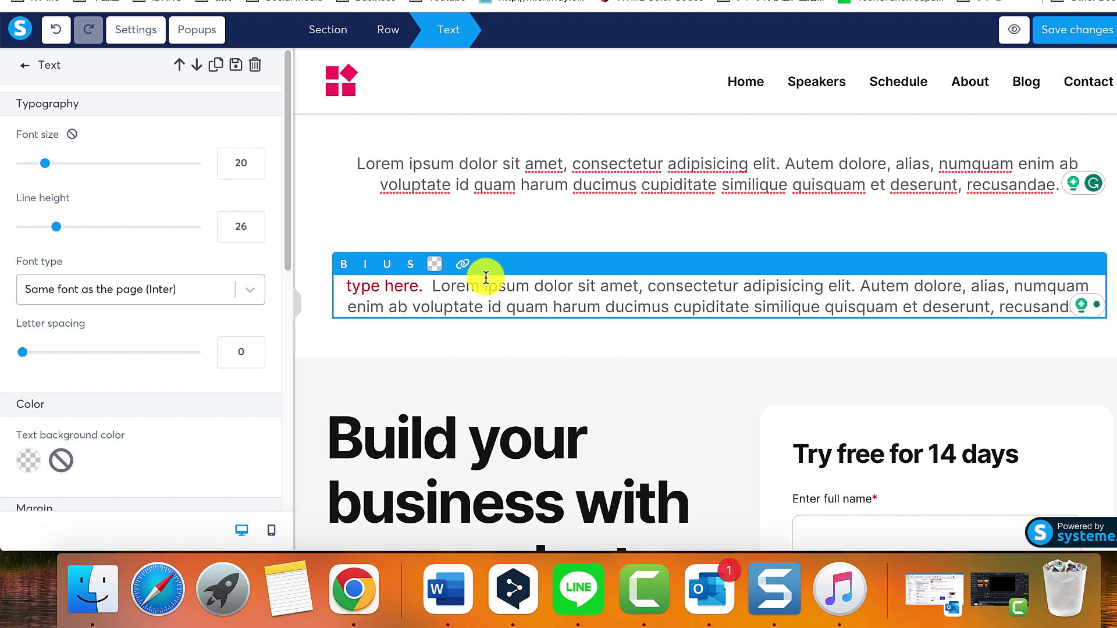
{"action": "left_click", "coordinate": [25, 66]}
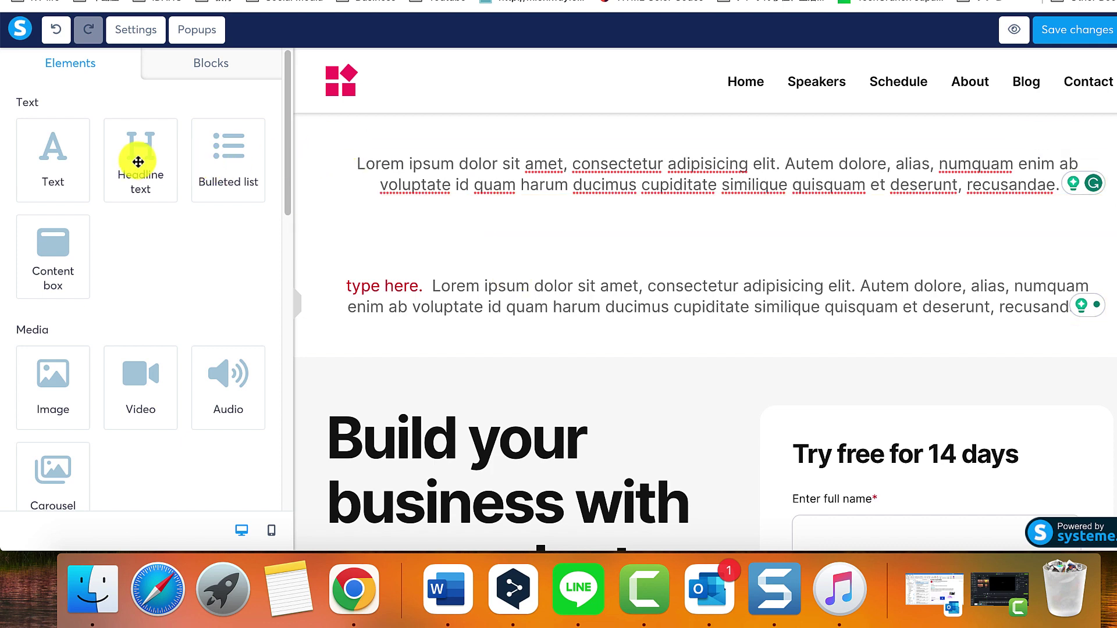
Stack a Large Call to Action Headline, three-item checklist and content box above the paragraphs
{"action": "left_click_drag", "start_coordinate": [138, 162], "coordinate": [590, 156]}
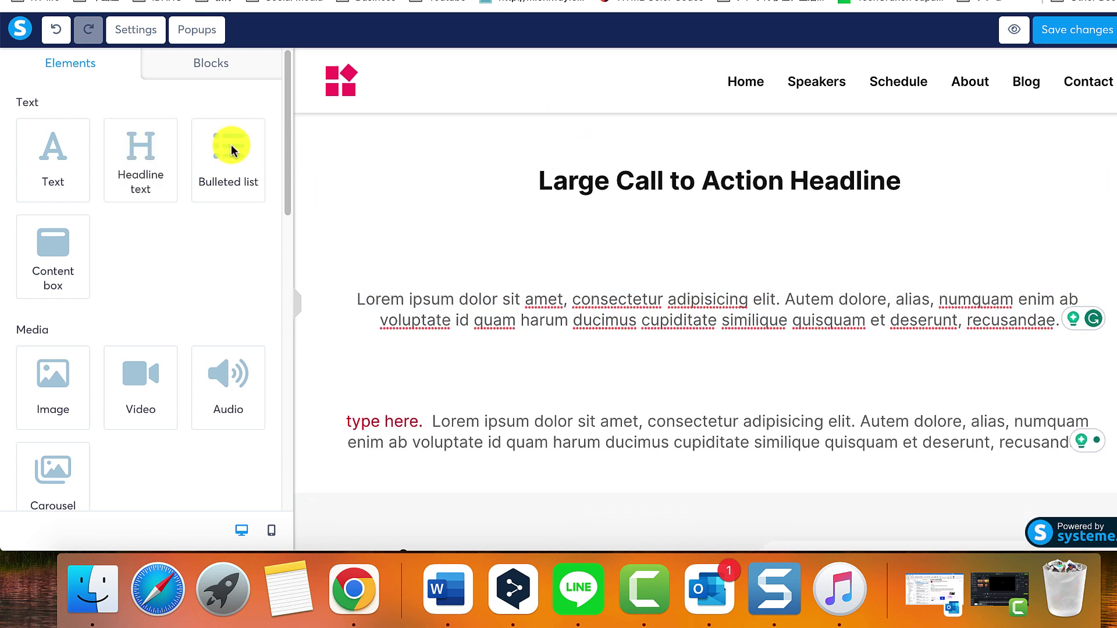
{"action": "left_click_drag", "start_coordinate": [229, 149], "coordinate": [608, 267]}
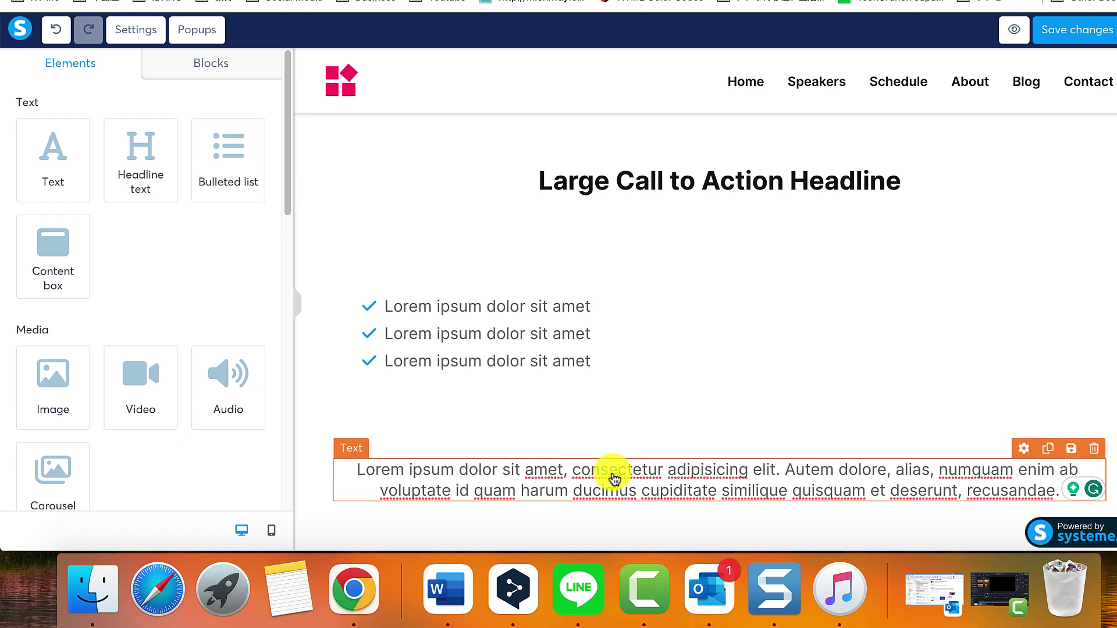
{"action": "scroll", "coordinate": [145, 279], "scroll_direction": "down", "scroll_amount": 2}
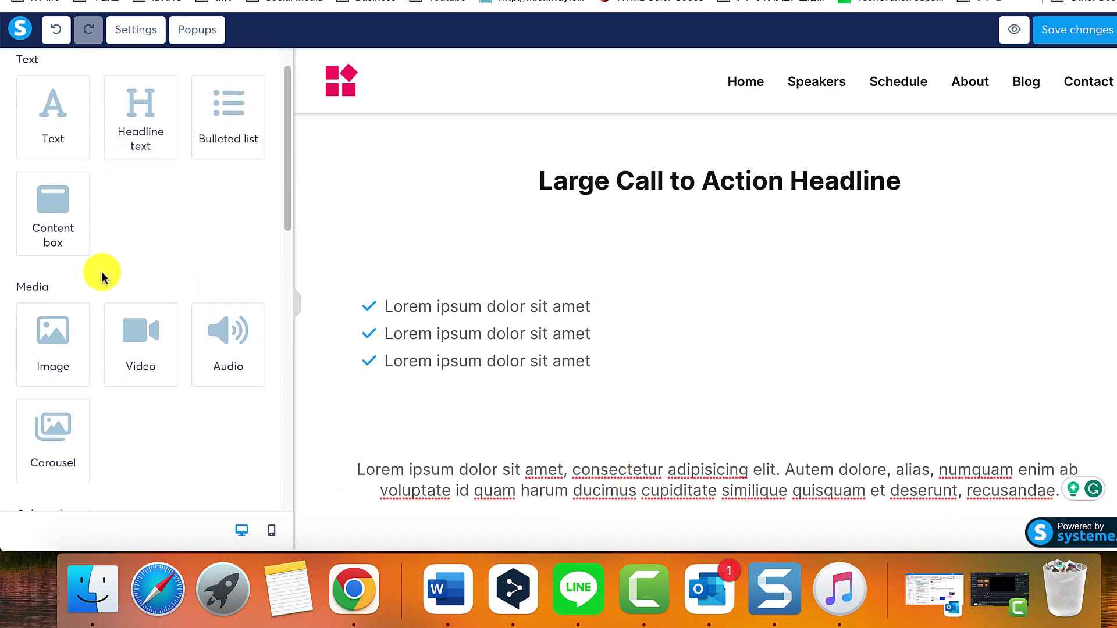
{"action": "left_click_drag", "start_coordinate": [42, 217], "coordinate": [627, 454]}
{"action": "scroll", "coordinate": [810, 365], "scroll_direction": "down", "scroll_amount": 2}
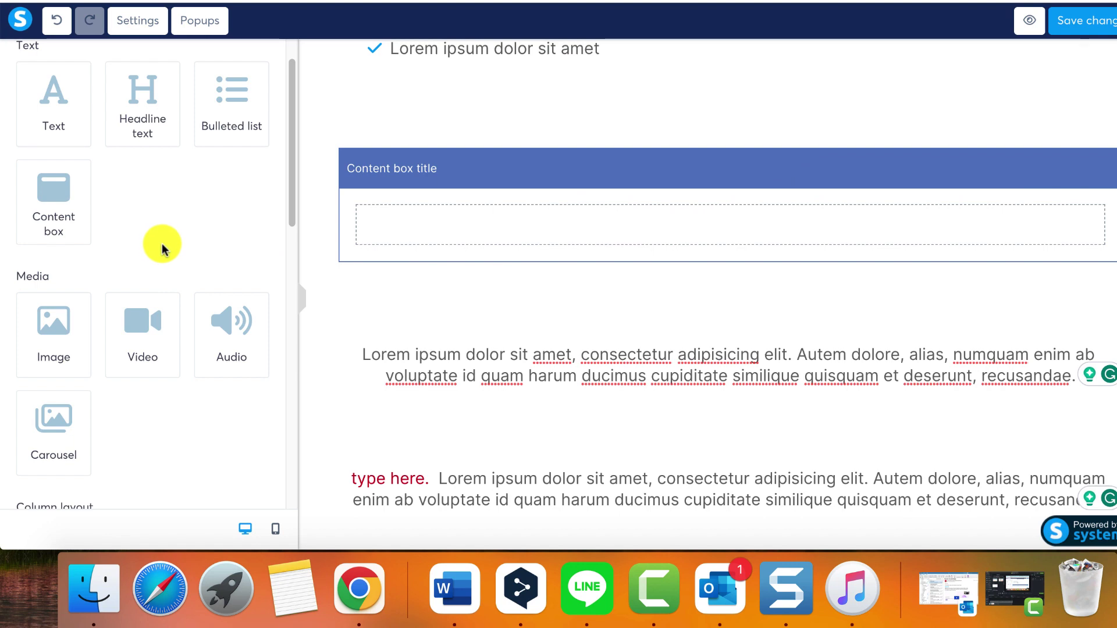
Place an Image element below the 'type here.' paragraph, keeping its placeholder picture
{"action": "left_click_drag", "start_coordinate": [54, 332], "coordinate": [646, 281]}
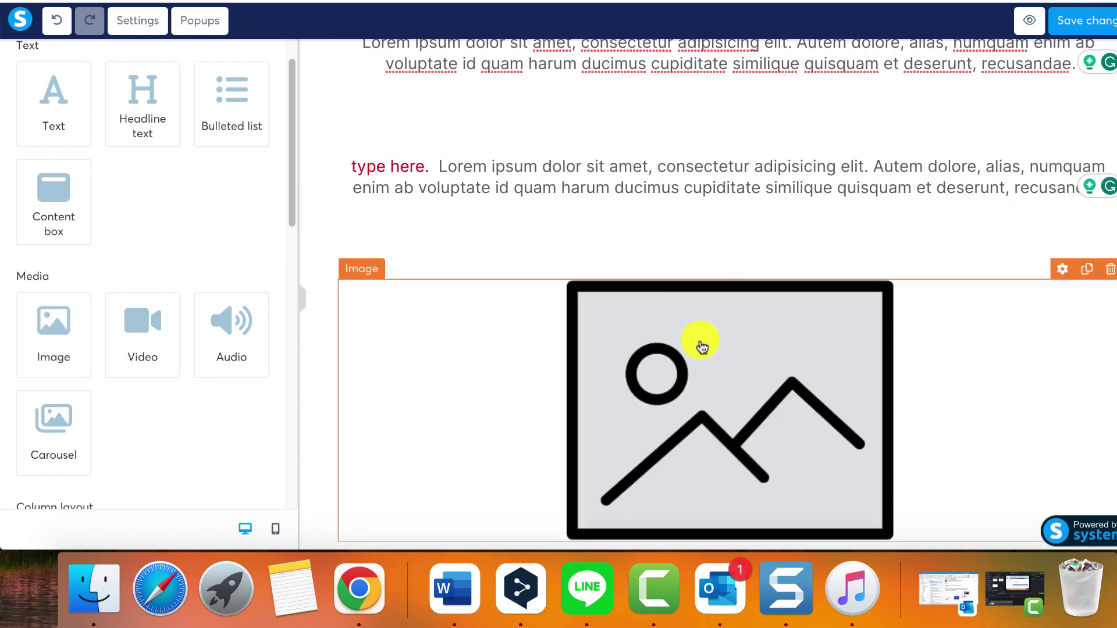
{"action": "left_click", "coordinate": [702, 347]}
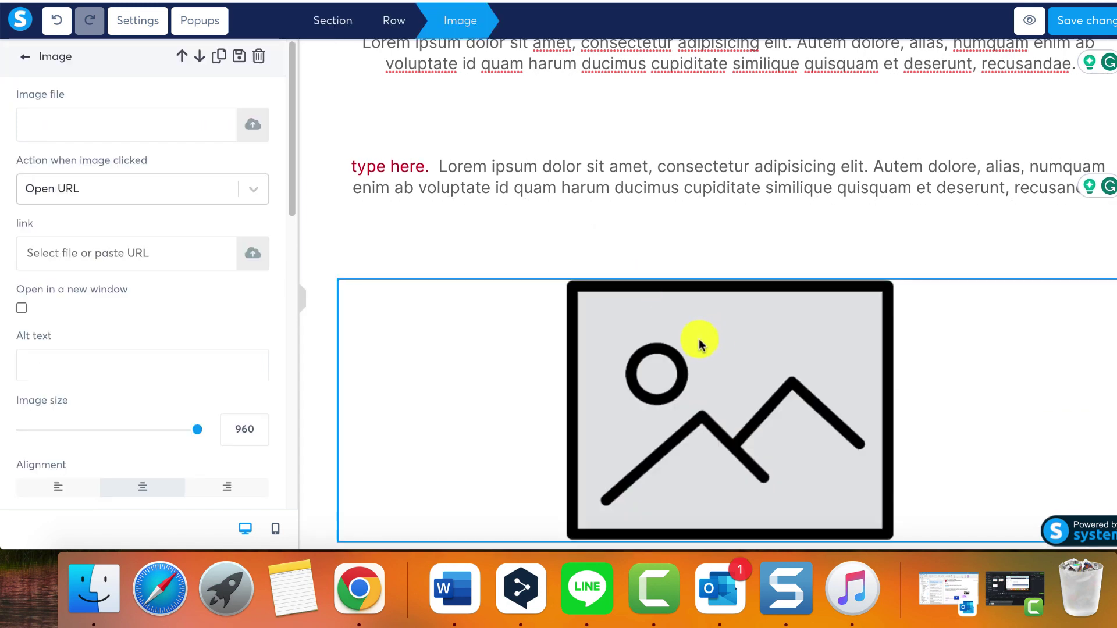
{"action": "left_click", "coordinate": [248, 129]}
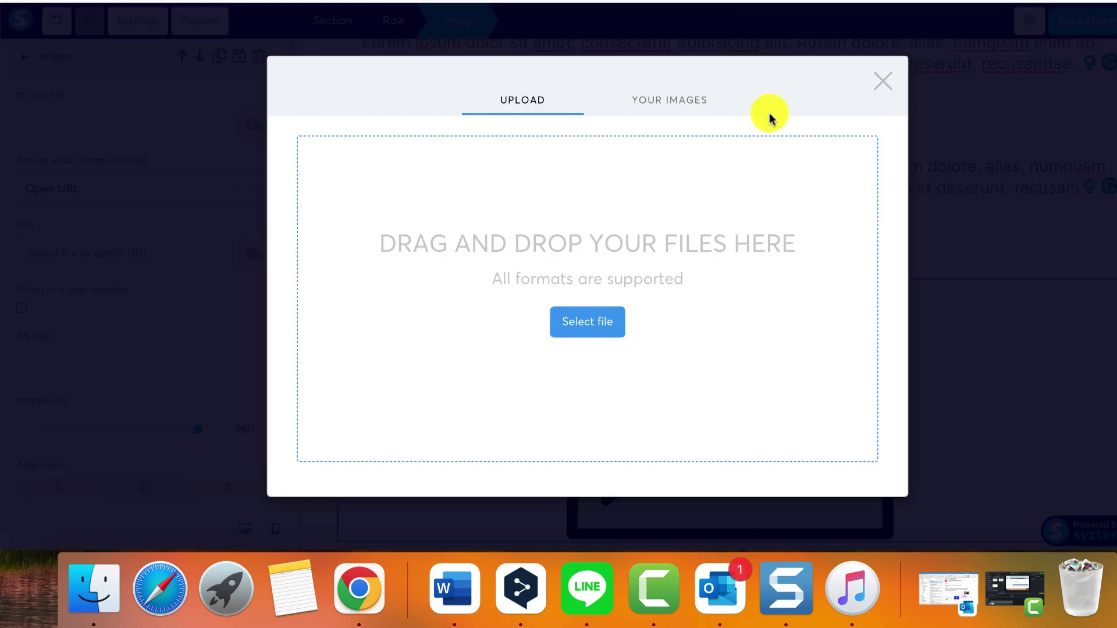
{"action": "left_click", "coordinate": [881, 81]}
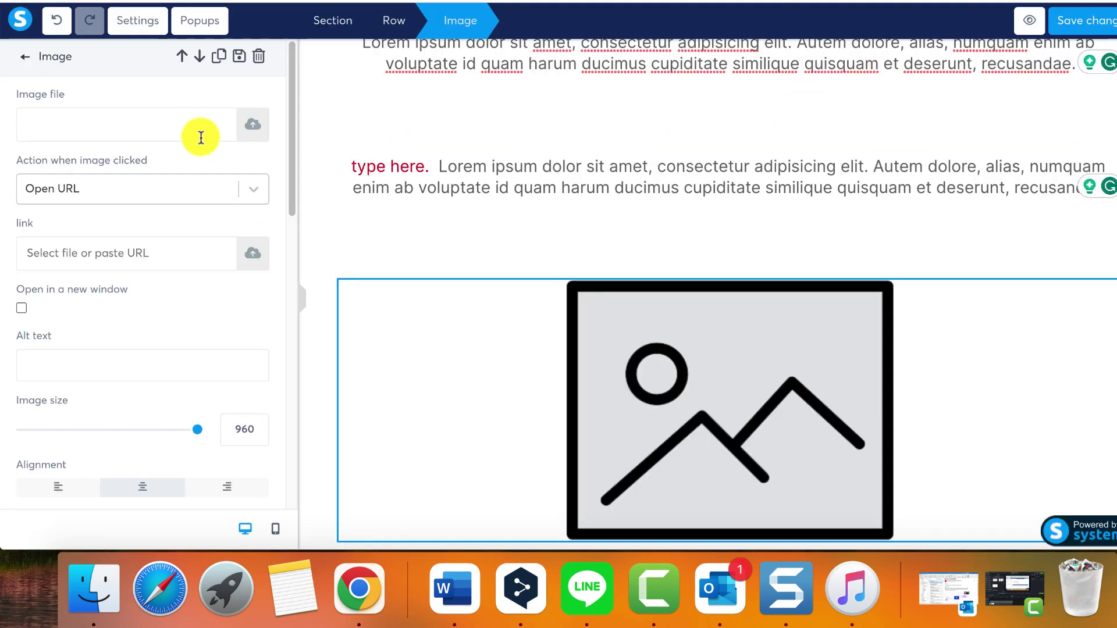
{"action": "left_click", "coordinate": [25, 56]}
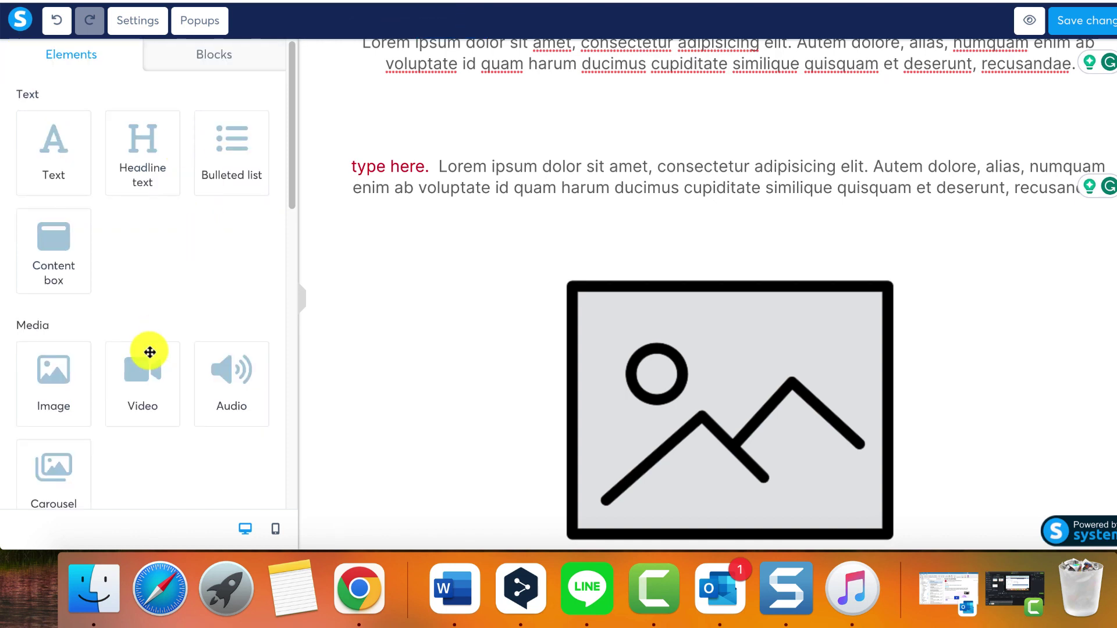
Drop a YouTube Video element below the image and an Audio player beneath it
{"action": "scroll", "coordinate": [347, 291], "scroll_direction": "down", "scroll_amount": 3}
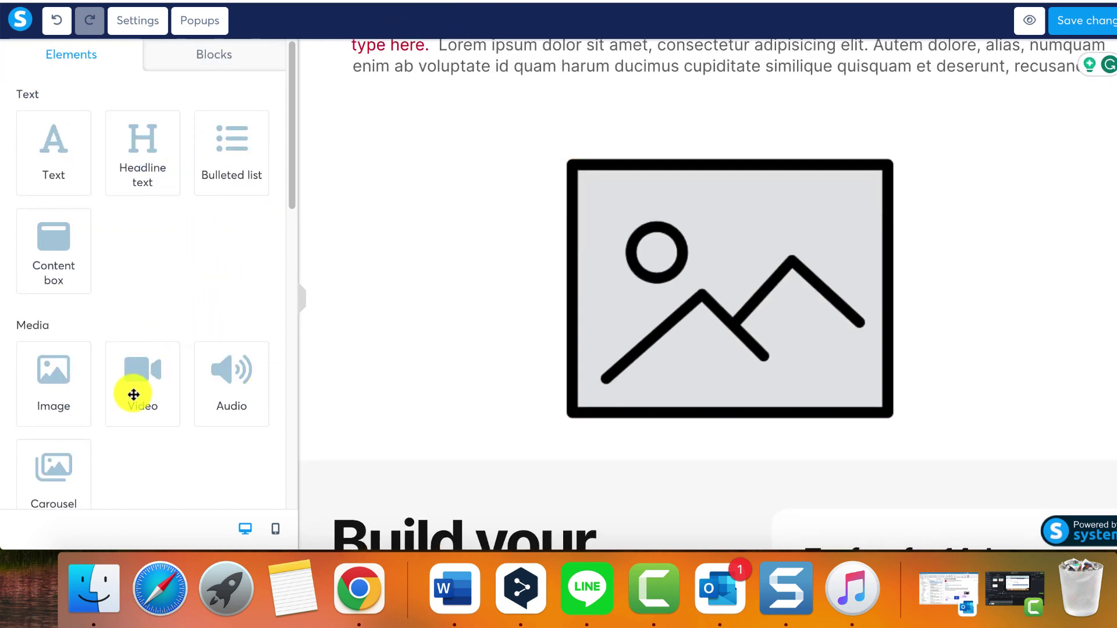
{"action": "left_click_drag", "start_coordinate": [135, 391], "coordinate": [705, 467]}
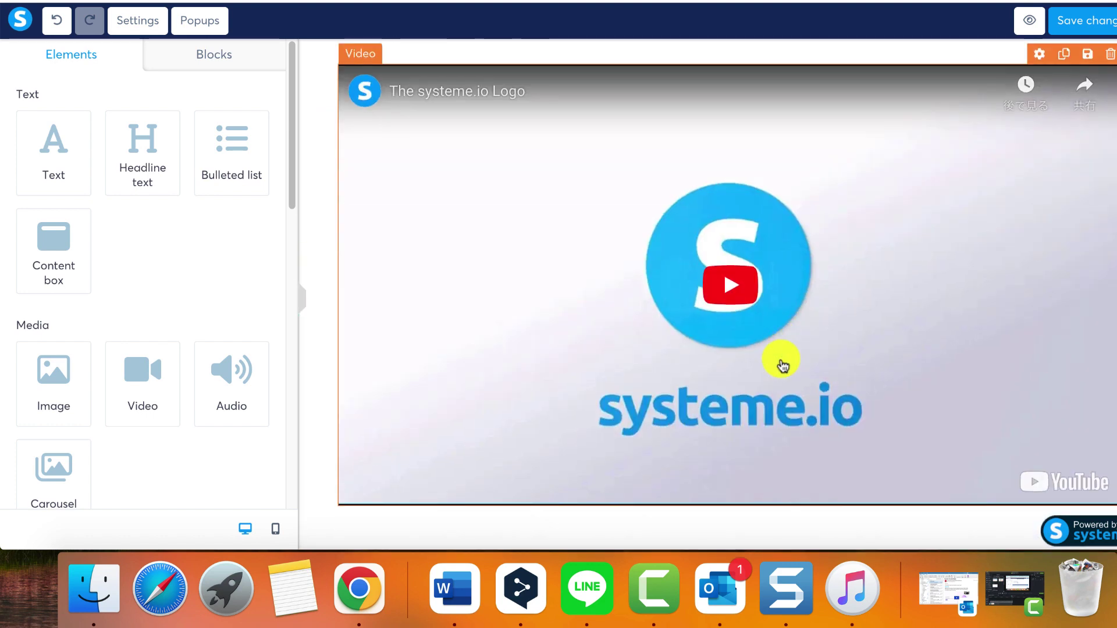
{"action": "left_click_drag", "start_coordinate": [258, 401], "coordinate": [640, 521]}
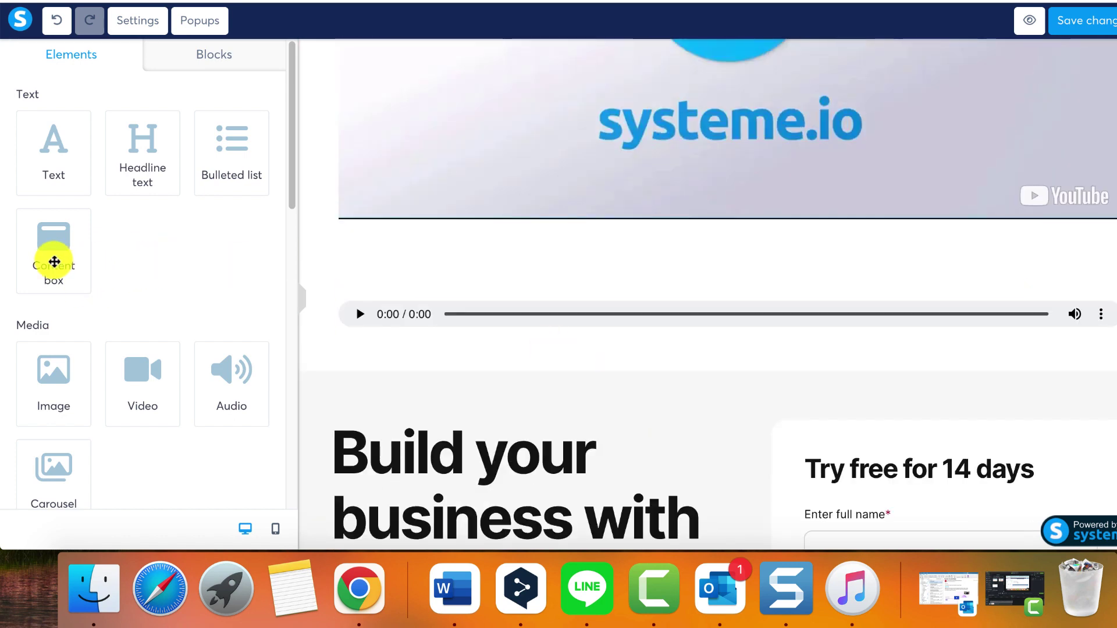
Insert a Carousel below the audio player and add two slides for three in total
{"action": "scroll", "coordinate": [178, 266], "scroll_direction": "down", "scroll_amount": 3}
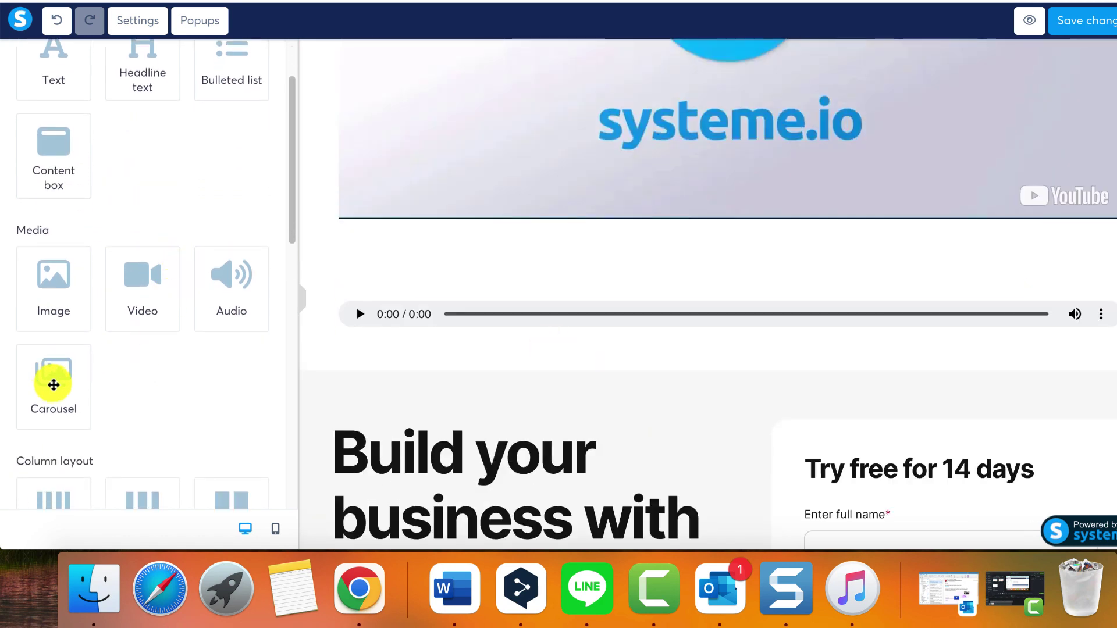
{"action": "left_click_drag", "start_coordinate": [52, 381], "coordinate": [678, 394]}
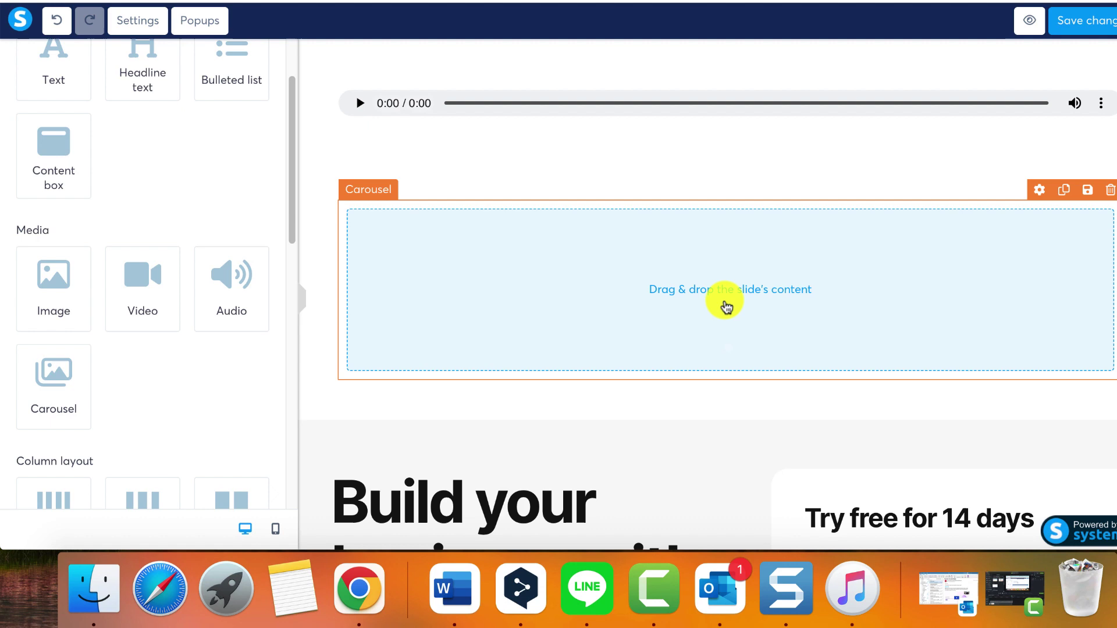
{"action": "left_click", "coordinate": [726, 307]}
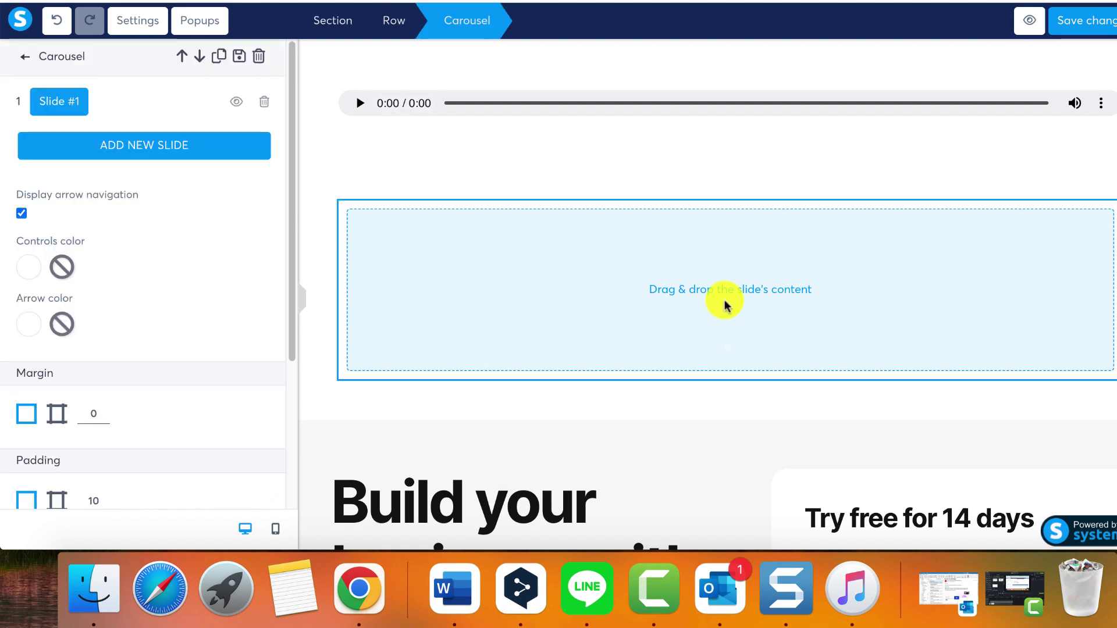
{"action": "left_click", "coordinate": [161, 149]}
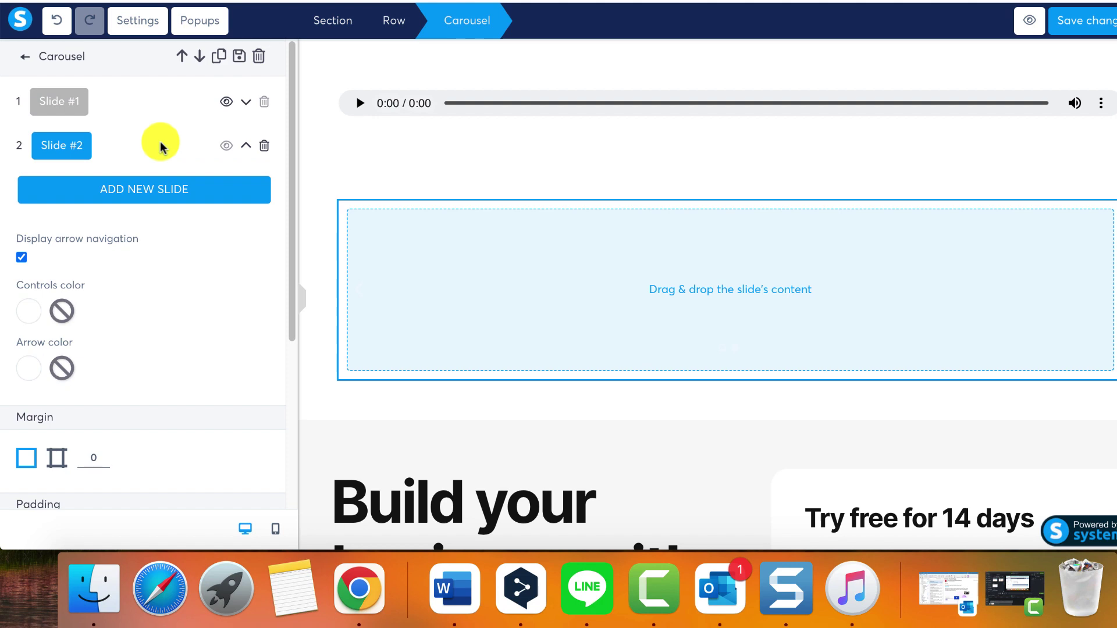
{"action": "left_click", "coordinate": [161, 190]}
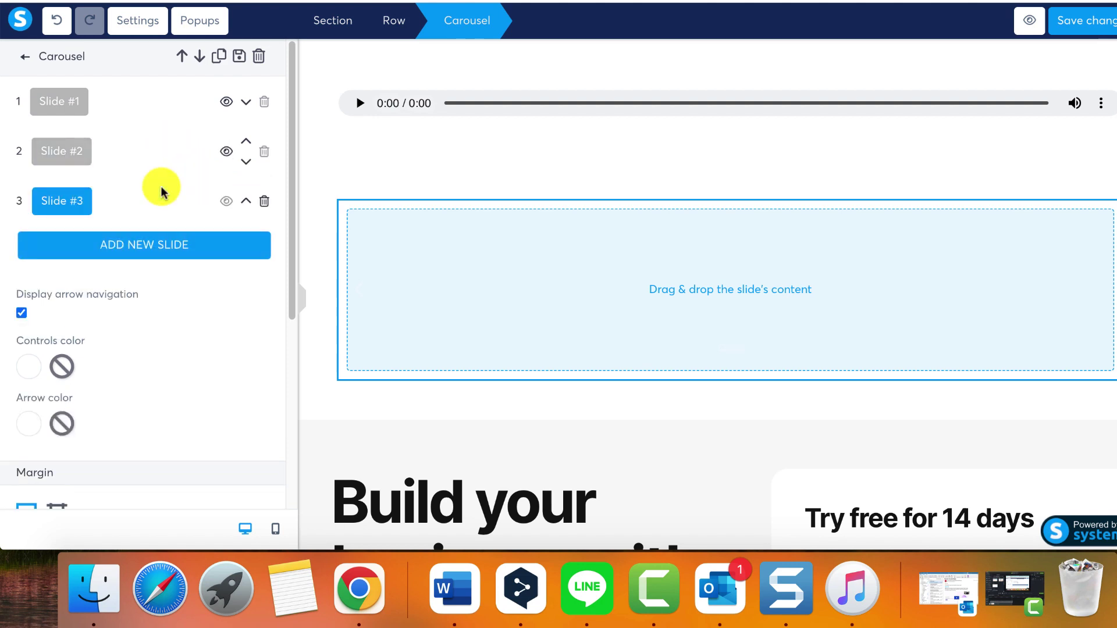